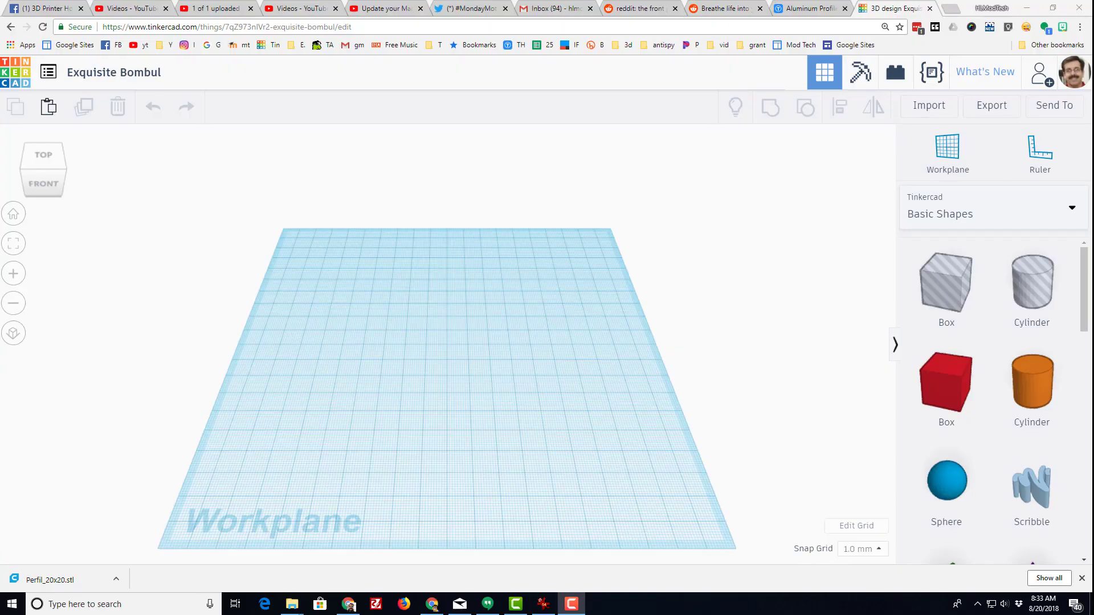
Step: Replace the 'Exquisite Bombul' title with 'Friendship Ring'
{"action": "left_click", "coordinate": [146, 74]}
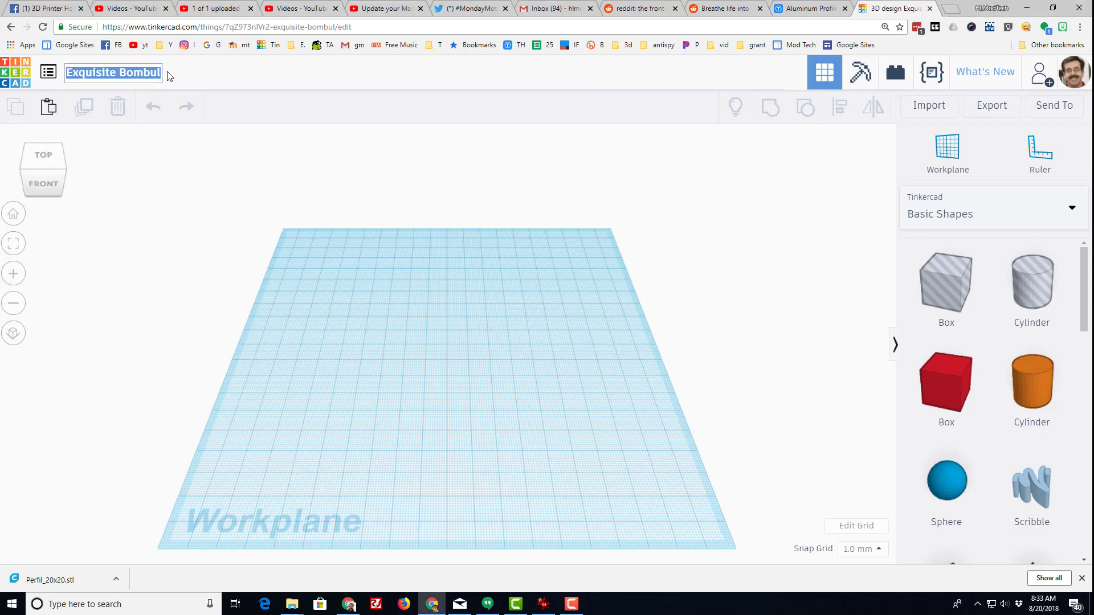
{"action": "type", "text": "Friendship Ring"}
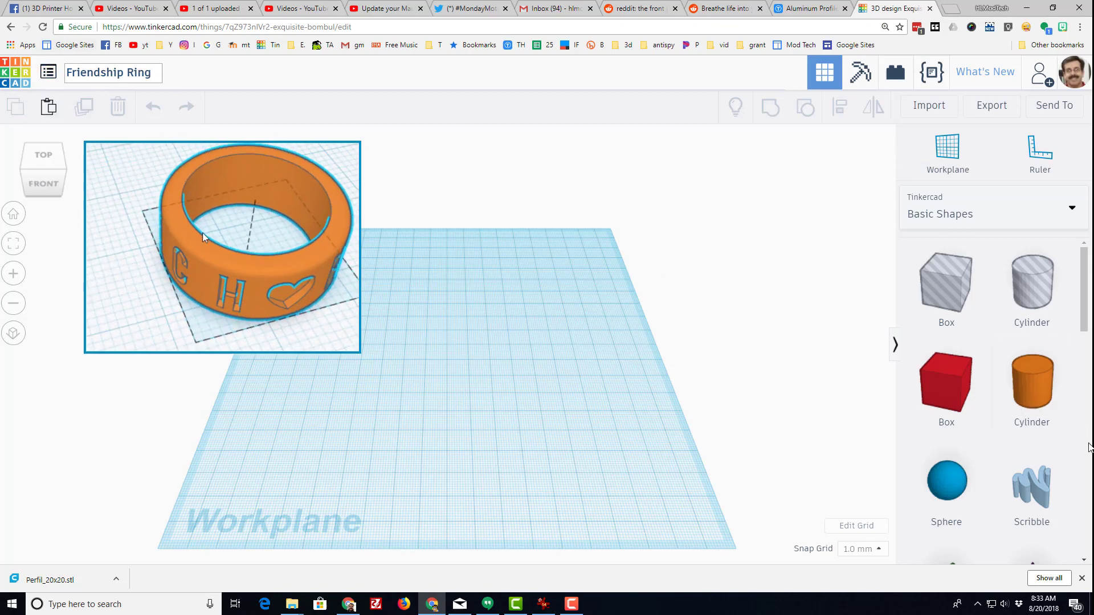
Step: Confirm the new name and drop a tube onto the workplane with wall thickness 2.1 and 64 sides
{"action": "key", "text": "Return"}
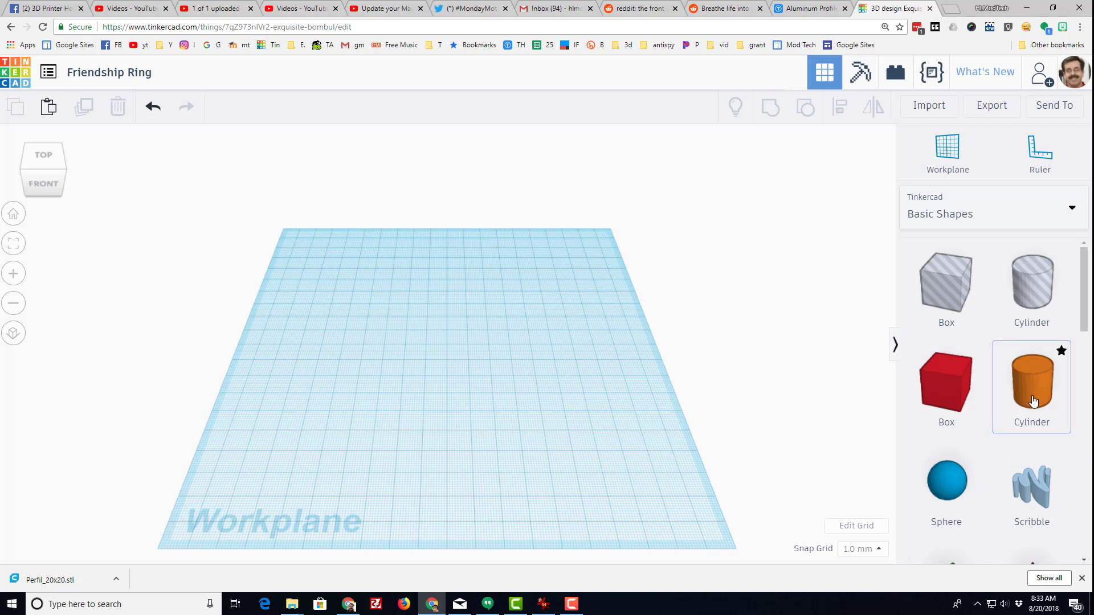
{"action": "scroll", "coordinate": [1026, 401], "scroll_direction": "down", "scroll_amount": 7}
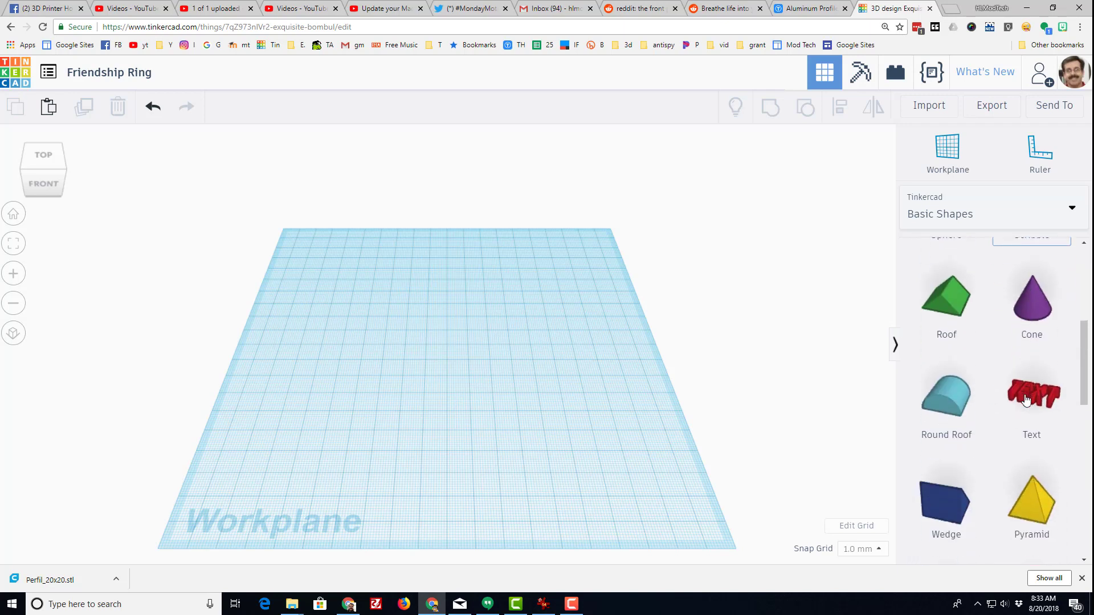
{"action": "scroll", "coordinate": [1026, 401], "scroll_direction": "down", "scroll_amount": 4}
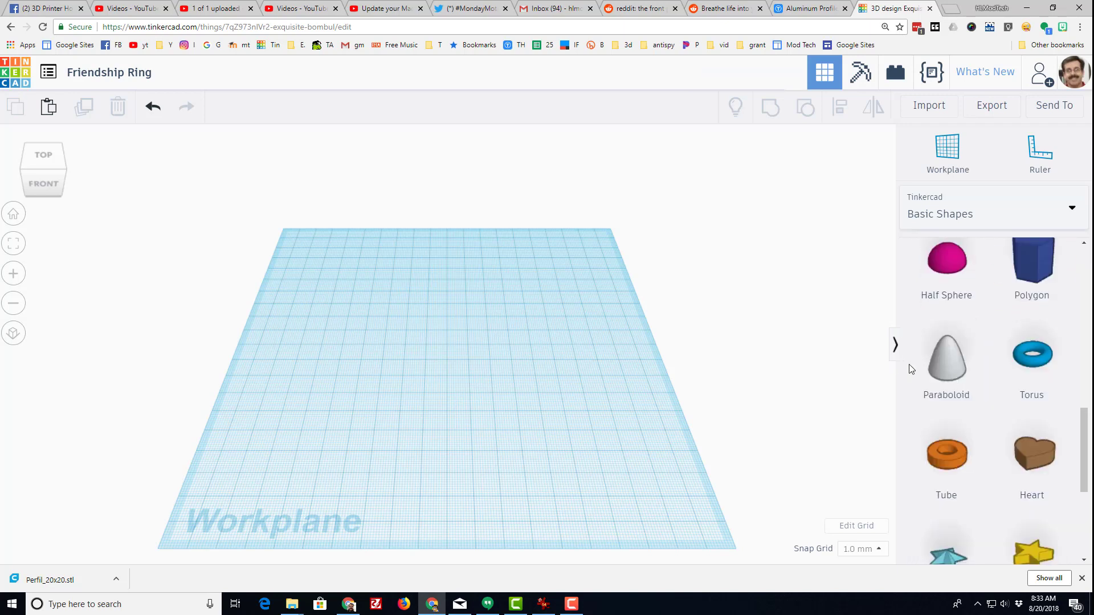
{"action": "scroll", "coordinate": [1003, 376], "scroll_direction": "down", "scroll_amount": 2}
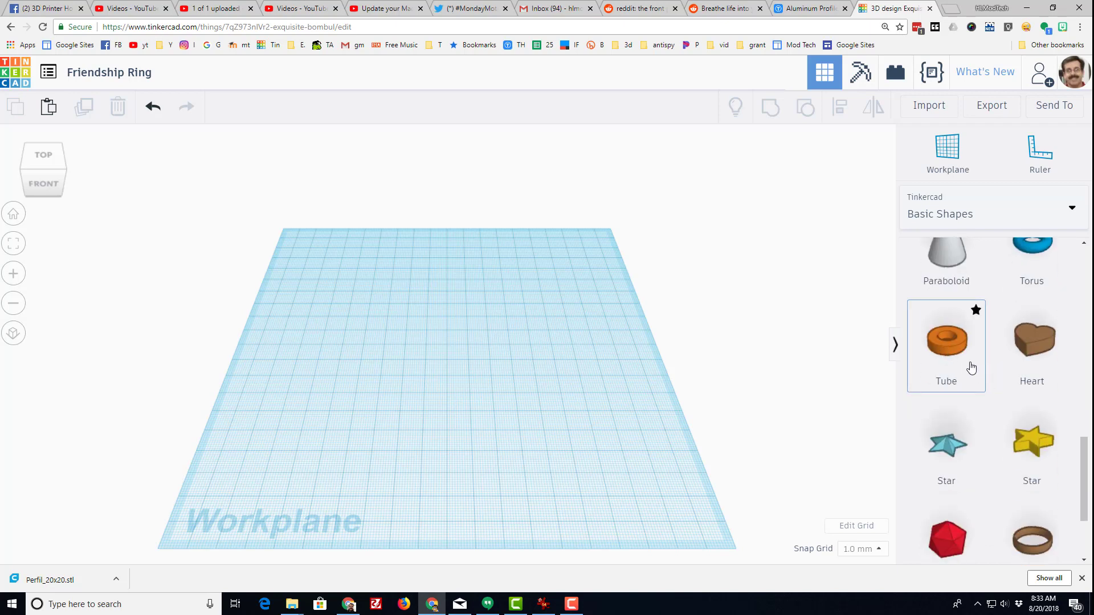
{"action": "left_click_drag", "start_coordinate": [969, 366], "coordinate": [453, 339]}
{"action": "left_click_drag", "start_coordinate": [399, 371], "coordinate": [457, 374]}
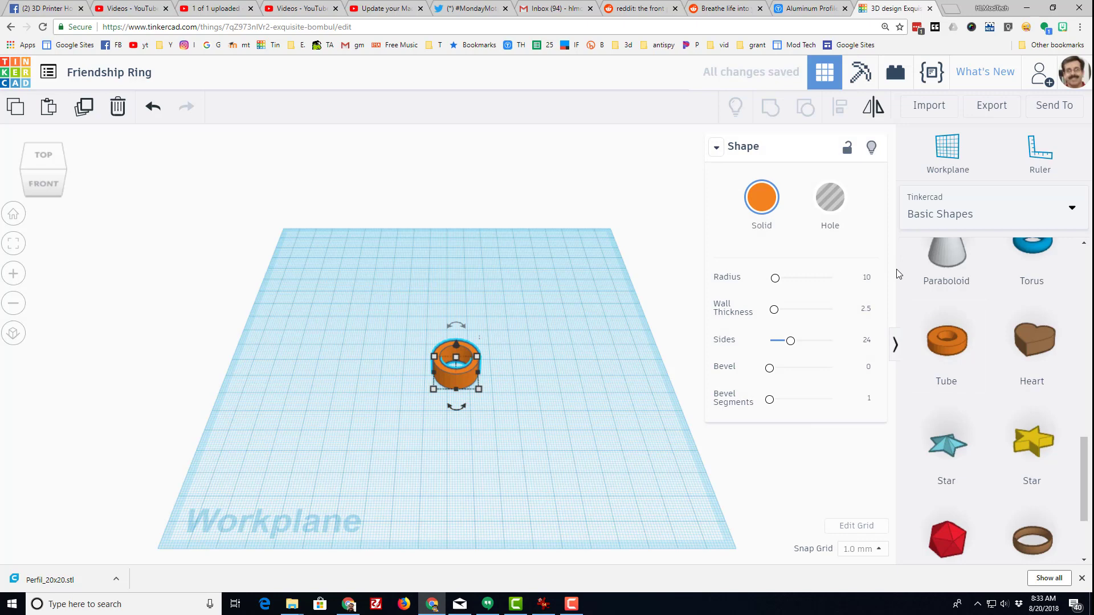
{"action": "type", "text": "12"}
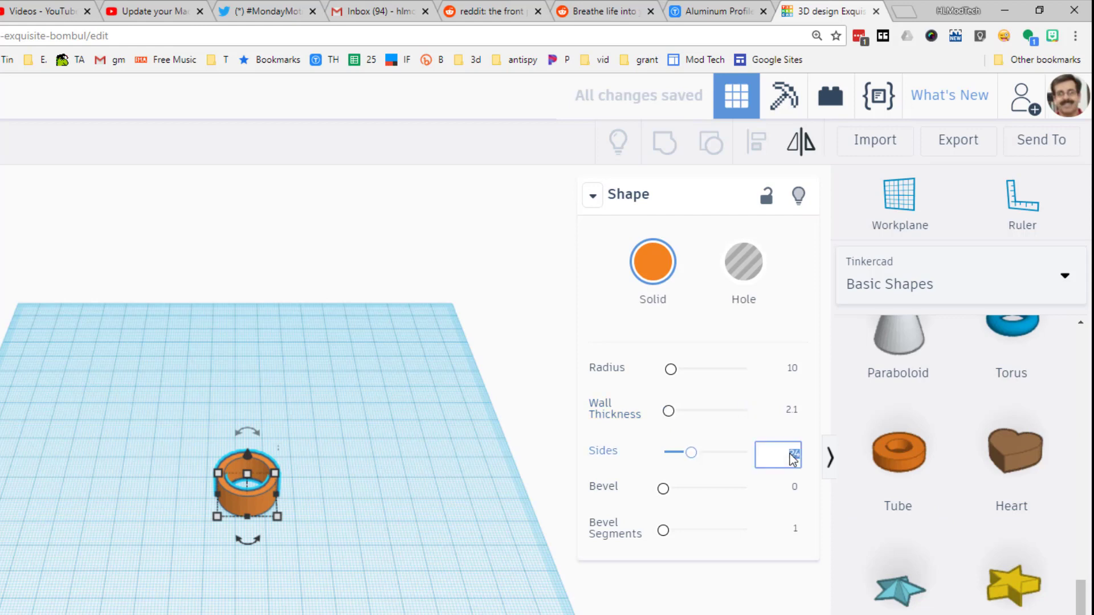
Step: Give the tube a bevel of 1 with 4 bevel segments
{"action": "left_click", "coordinate": [793, 488]}
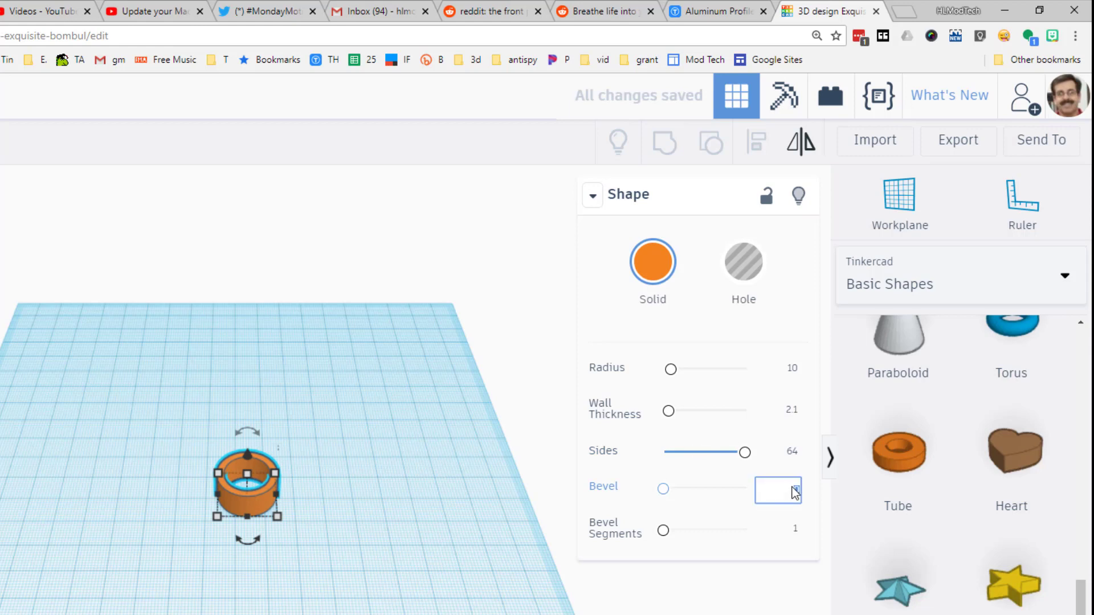
{"action": "type", "text": "1"}
{"action": "key", "text": "Return"}
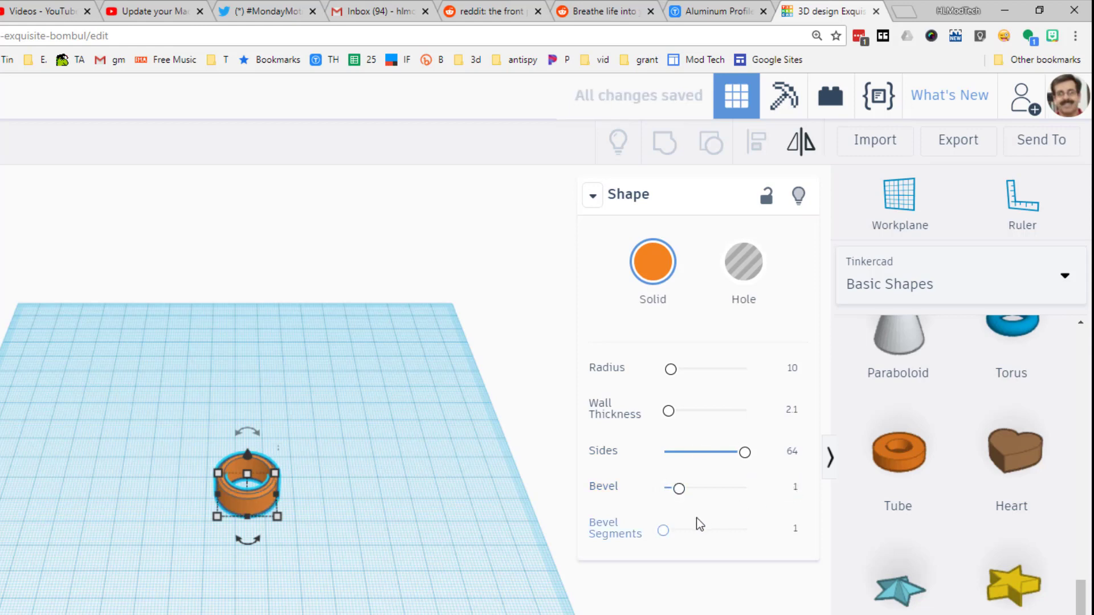
{"action": "left_click", "coordinate": [795, 529]}
{"action": "type", "text": "4"}
{"action": "key", "text": "Return"}
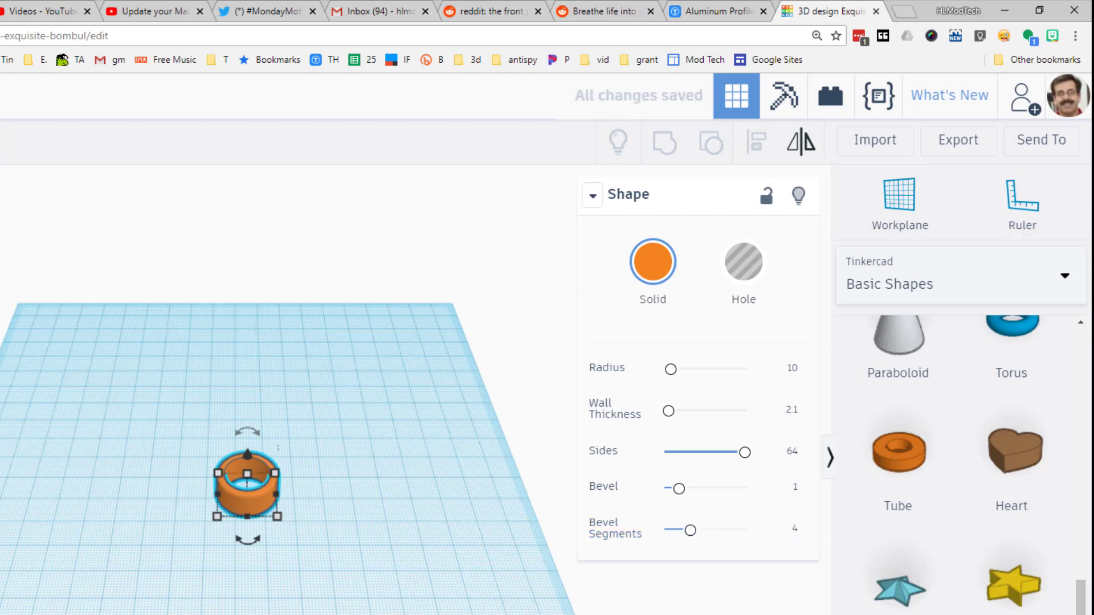
Step: From a front view, set the tube's height to 8
{"action": "scroll", "coordinate": [278, 447], "scroll_direction": "up", "scroll_amount": 5}
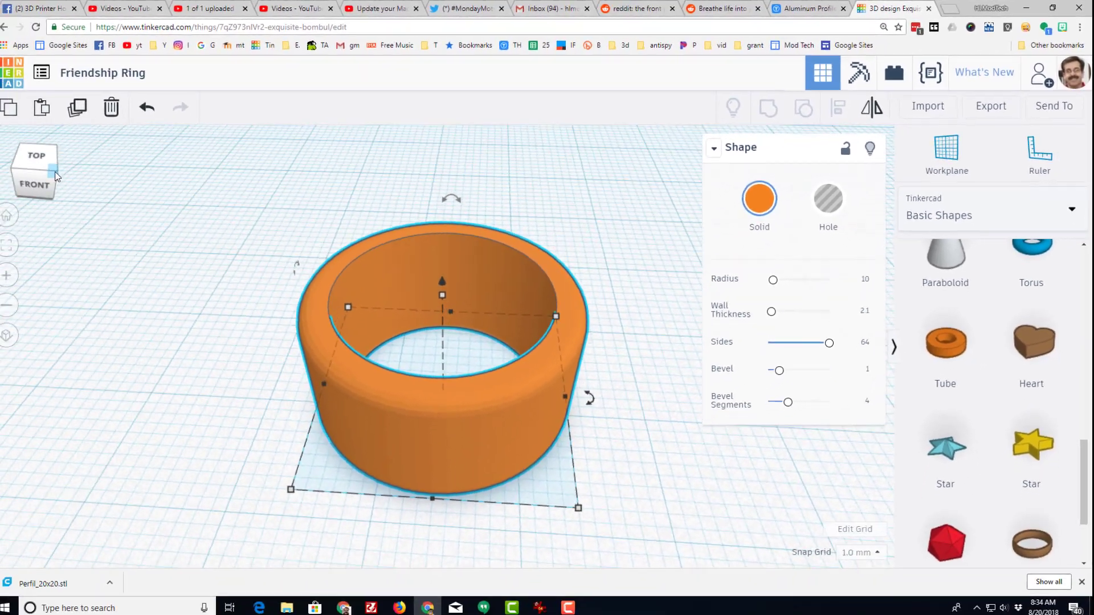
{"action": "left_click", "coordinate": [60, 171]}
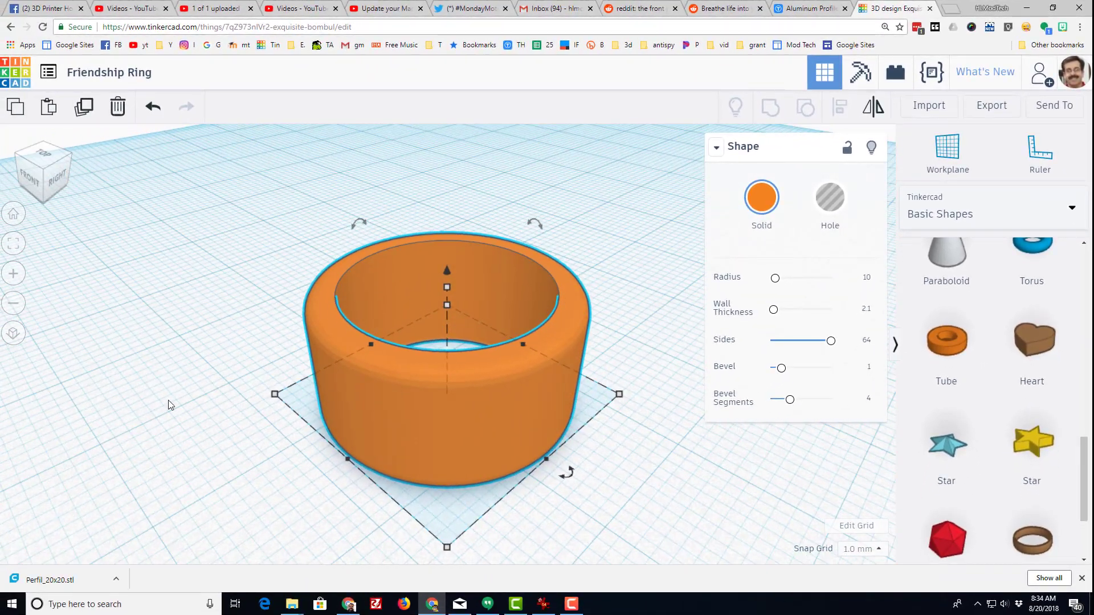
{"action": "right_click_drag", "start_coordinate": [170, 405], "coordinate": [459, 405]}
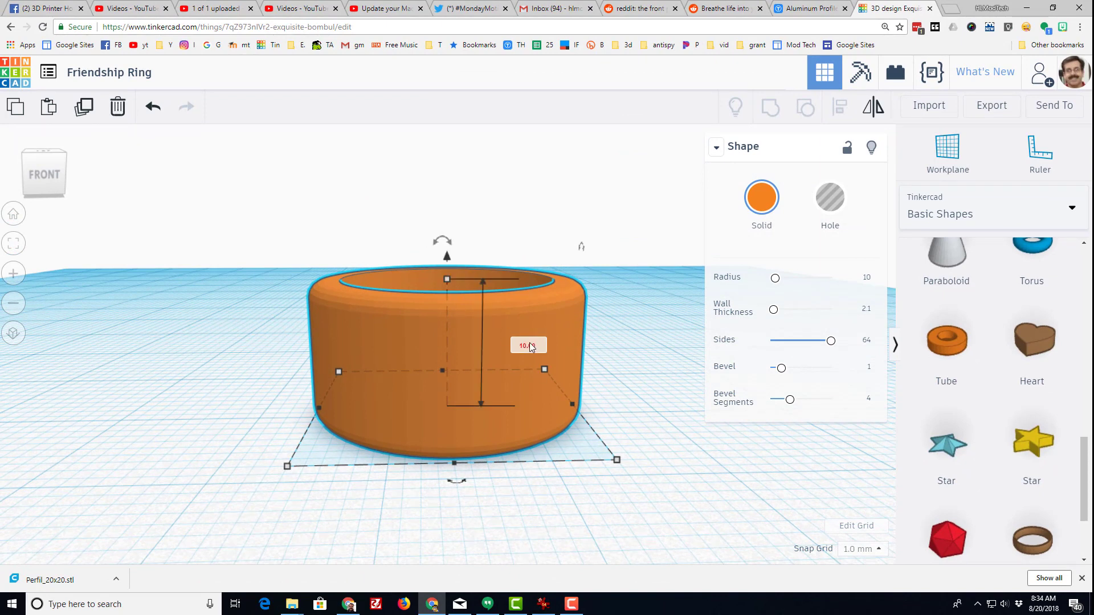
{"action": "key", "text": "Return"}
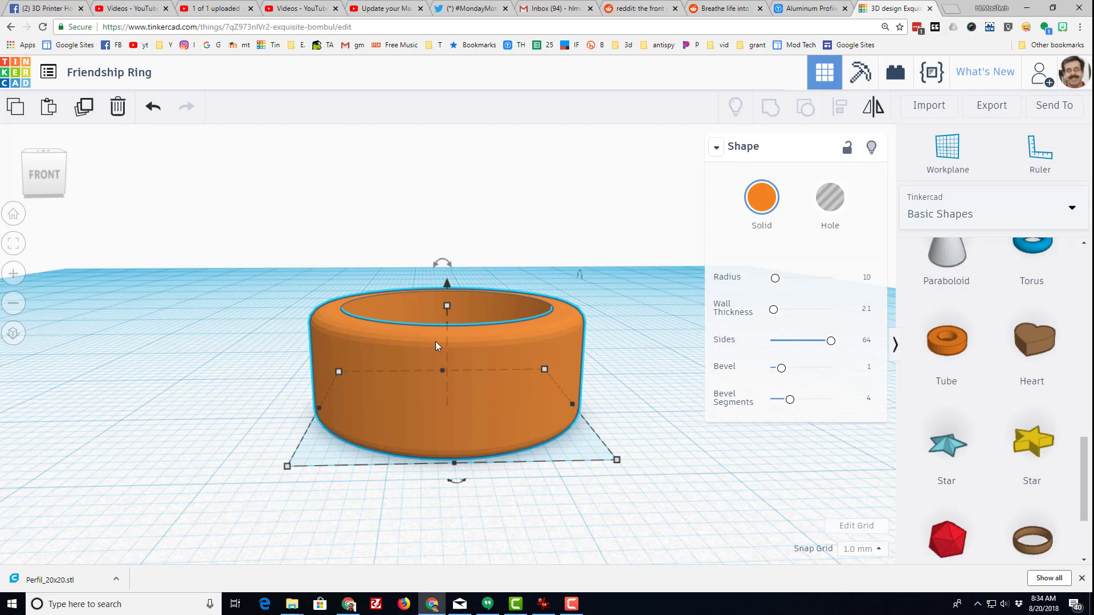
Step: Orbit around the ring band to inspect it from above, diagonally and front-on
{"action": "right_click_drag", "start_coordinate": [586, 237], "coordinate": [607, 268]}
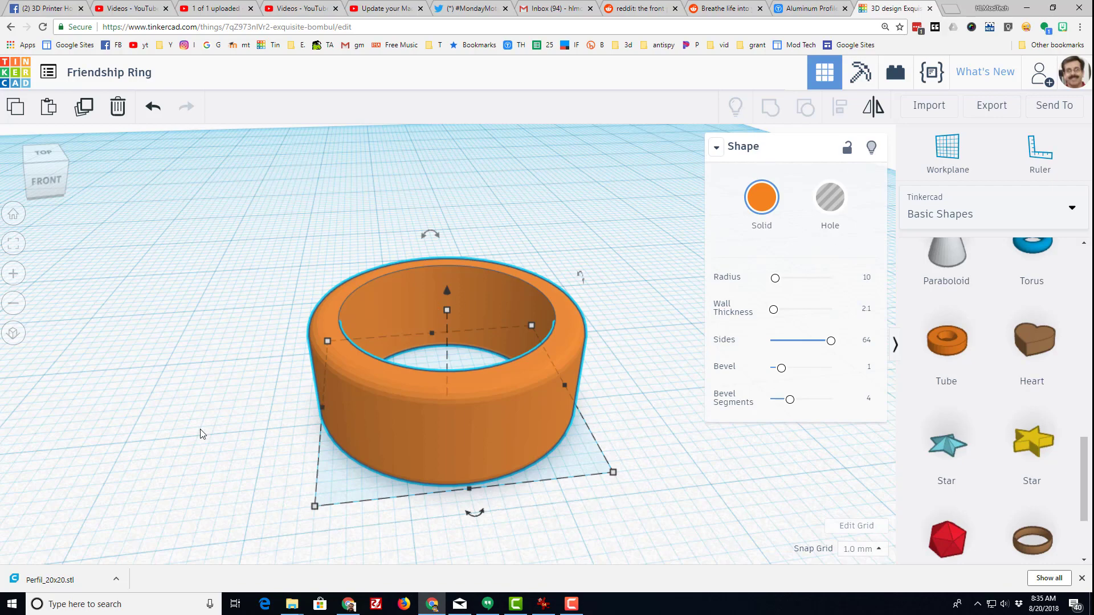
{"action": "right_click_drag", "start_coordinate": [201, 434], "coordinate": [167, 431]}
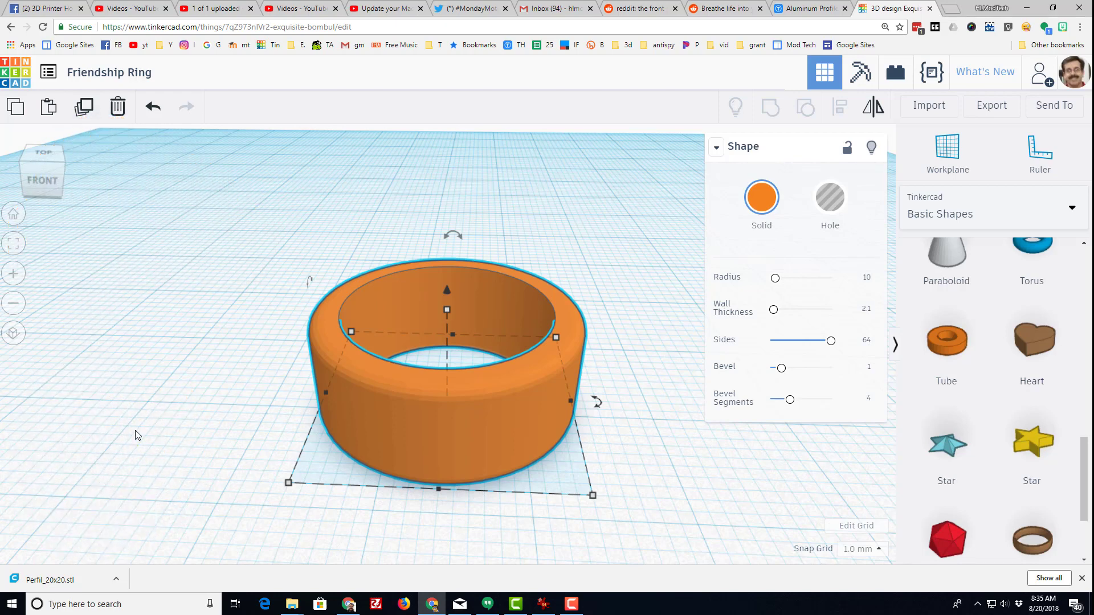
{"action": "right_click_drag", "start_coordinate": [53, 502], "coordinate": [346, 486]}
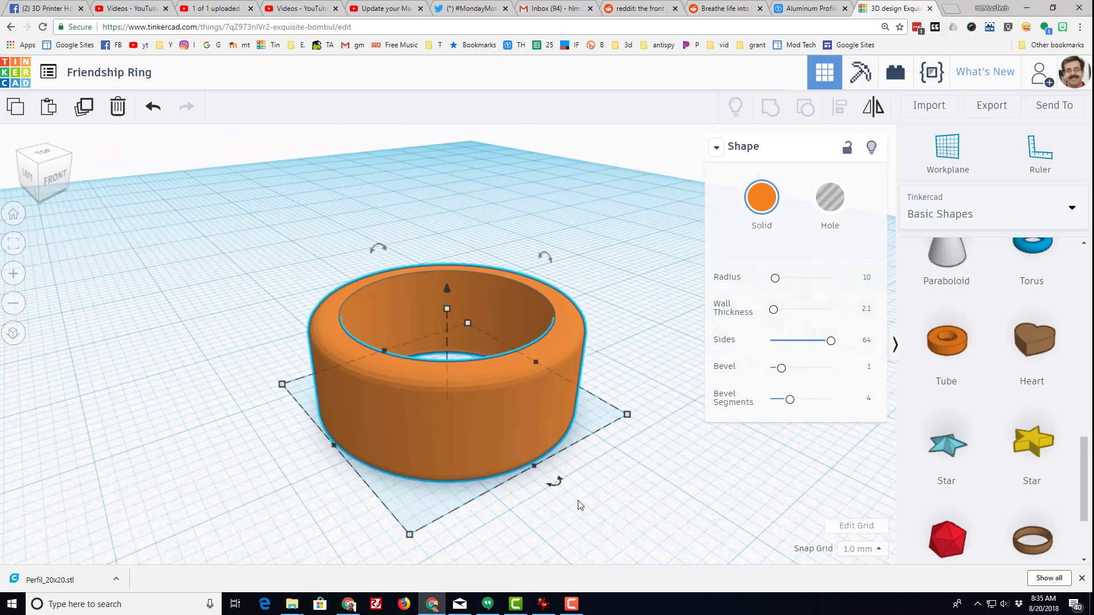
{"action": "right_click_drag", "start_coordinate": [580, 506], "coordinate": [491, 506]}
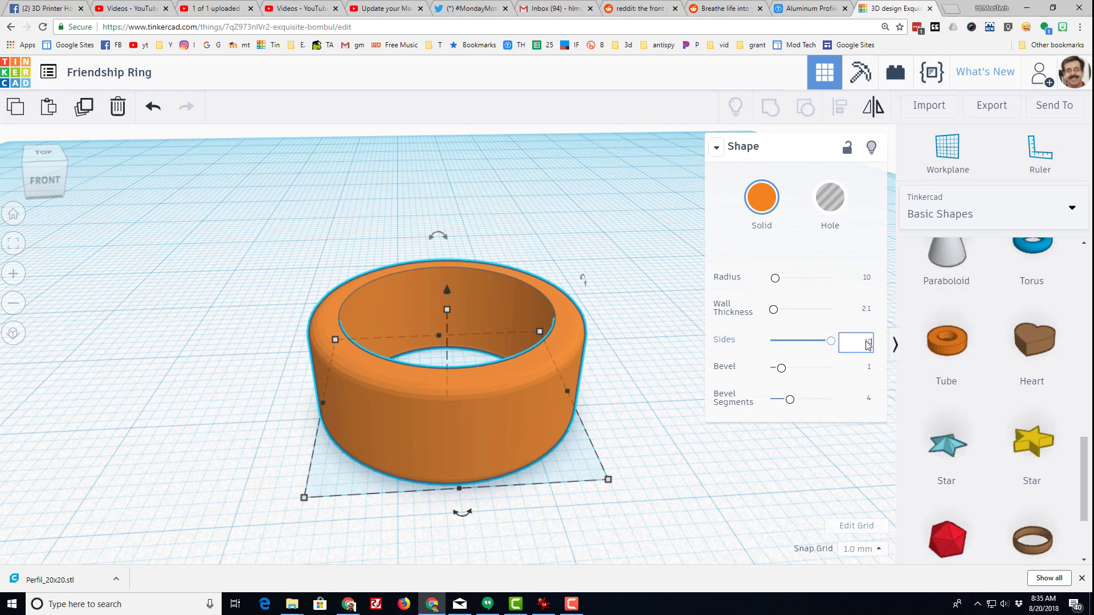
Step: Change the ring from 64 to 10 sides and view it from the right side
{"action": "key", "text": "Return"}
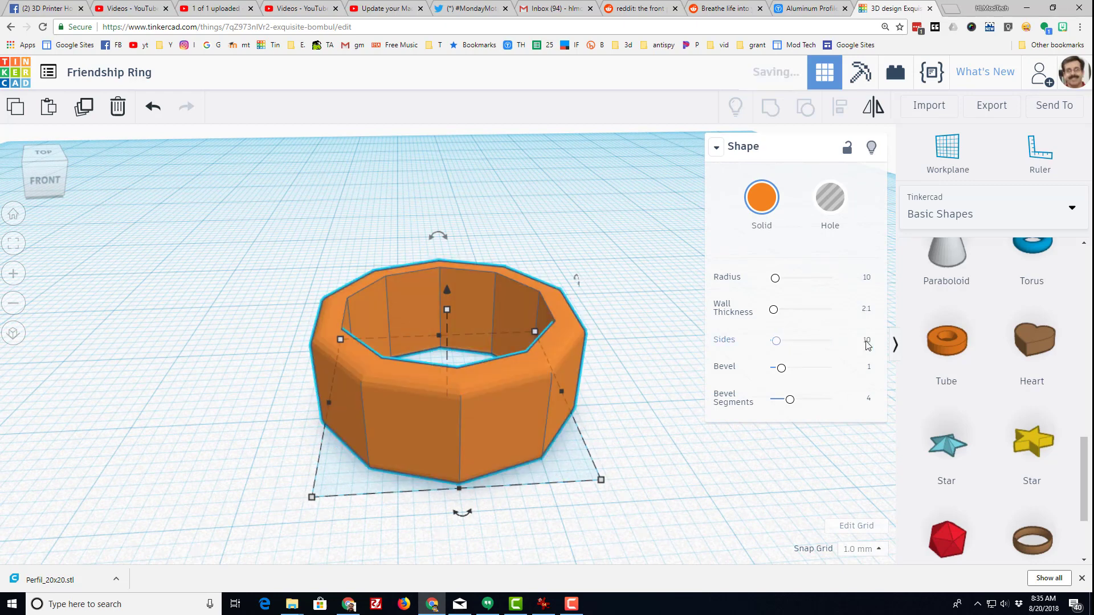
{"action": "right_click_drag", "start_coordinate": [659, 479], "coordinate": [705, 484]}
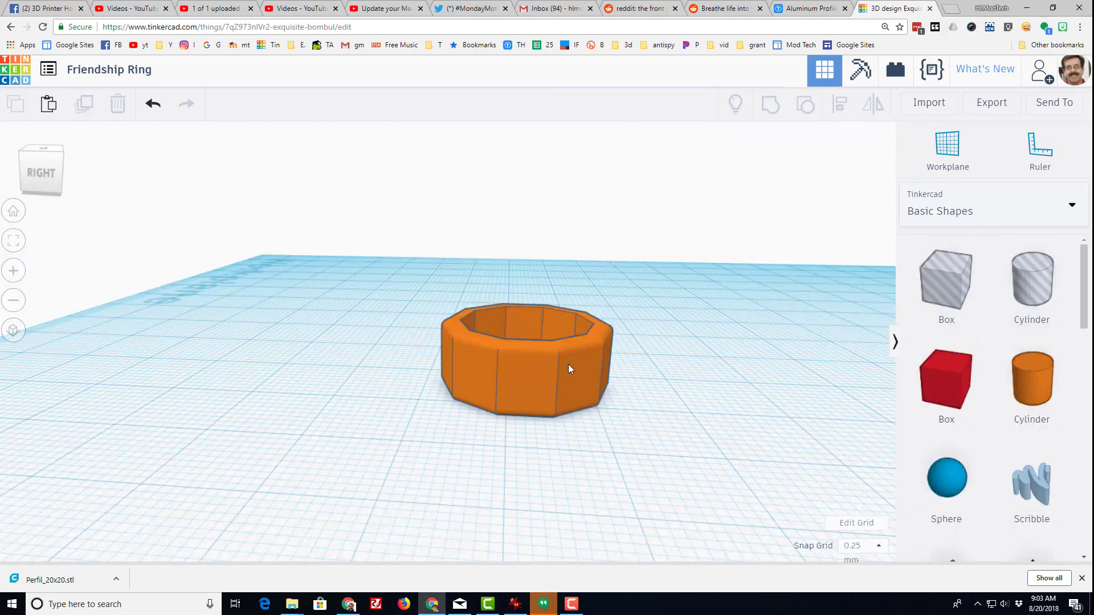
{"action": "mouse_move", "coordinate": [569, 365]}
{"action": "right_mouse_down"}
{"action": "mouse_move", "coordinate": [782, 343]}
{"action": "mouse_move", "coordinate": [576, 427]}
{"action": "mouse_move", "coordinate": [549, 361]}
{"action": "right_mouse_up"}
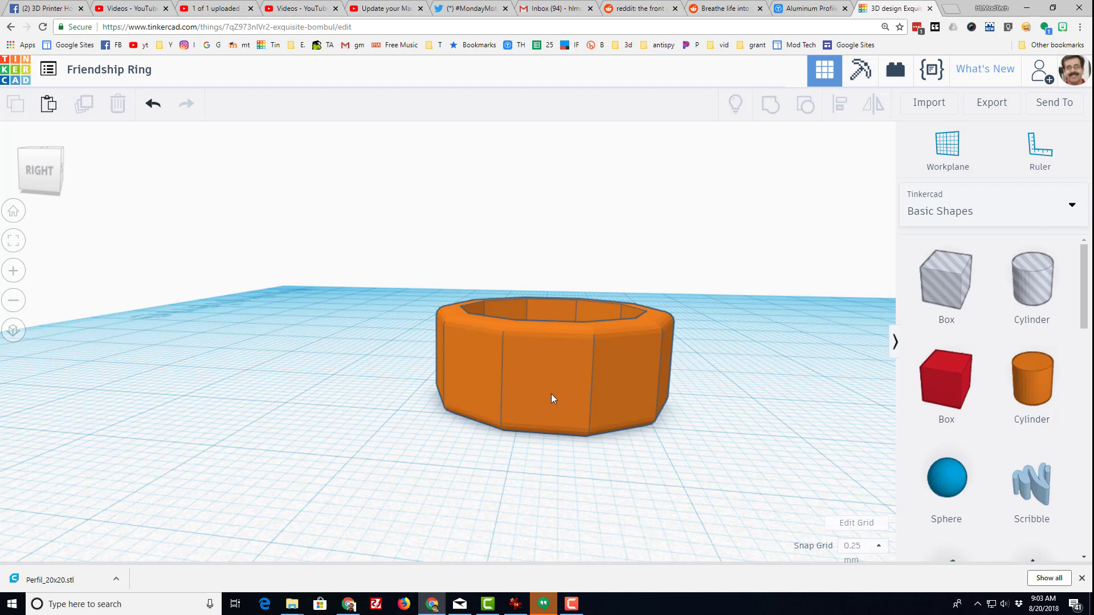
Step: Find the Script generator among the Shape Generators and drop a 'Text' shape onto the workplane
{"action": "key", "text": "w"}
{"action": "mouse_move", "coordinate": [552, 389]}
{"action": "left_mouse_down"}
{"action": "mouse_move", "coordinate": [551, 373]}
{"action": "mouse_move", "coordinate": [592, 399]}
{"action": "mouse_move", "coordinate": [549, 397]}
{"action": "mouse_move", "coordinate": [562, 396]}
{"action": "left_mouse_up"}
{"action": "left_click", "coordinate": [962, 216]}
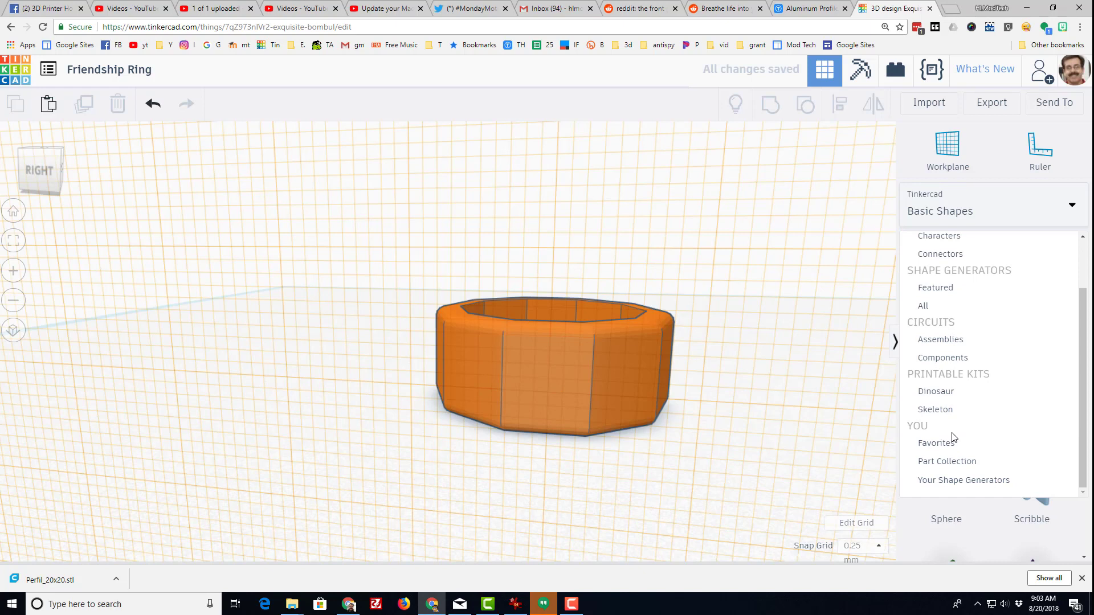
{"action": "left_click", "coordinate": [924, 307]}
{"action": "scroll", "coordinate": [991, 490], "scroll_direction": "down", "scroll_amount": 5}
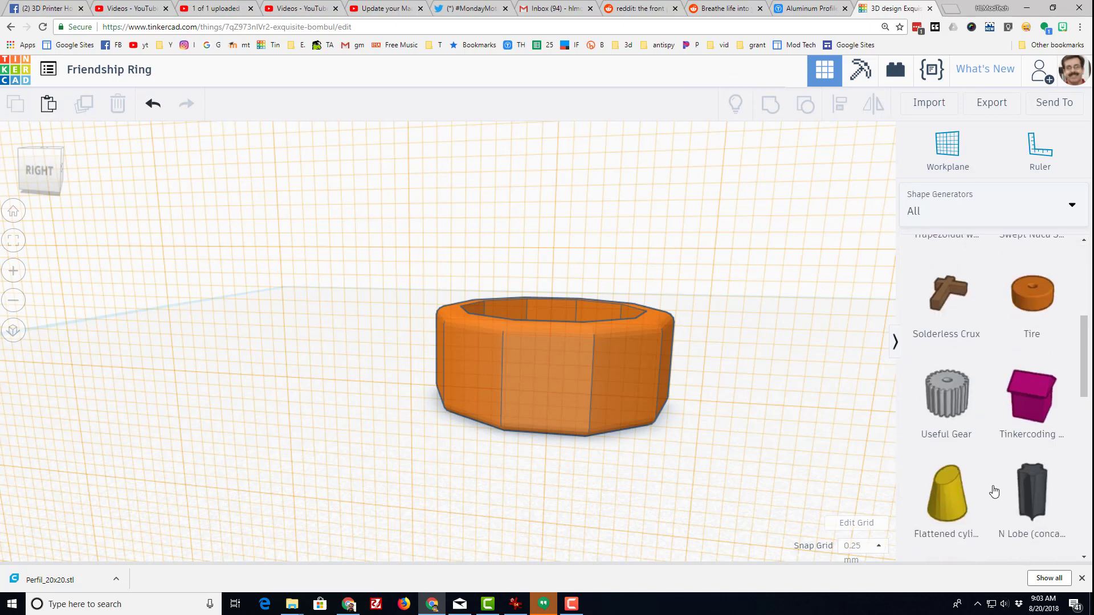
{"action": "scroll", "coordinate": [994, 491], "scroll_direction": "down", "scroll_amount": 10}
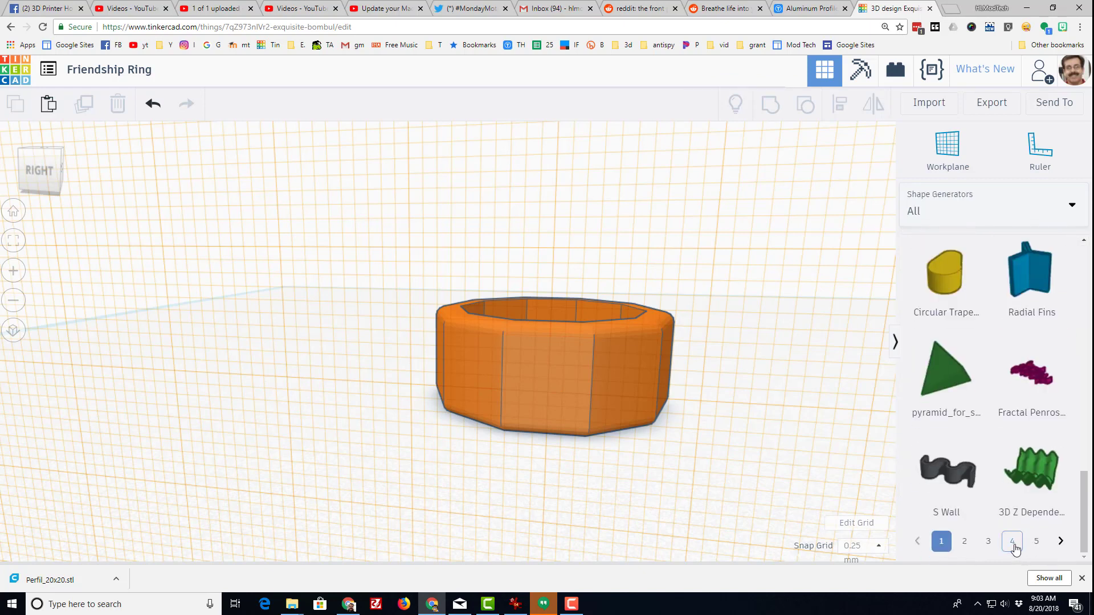
{"action": "left_click", "coordinate": [1012, 542]}
{"action": "scroll", "coordinate": [1030, 387], "scroll_direction": "up", "scroll_amount": 10}
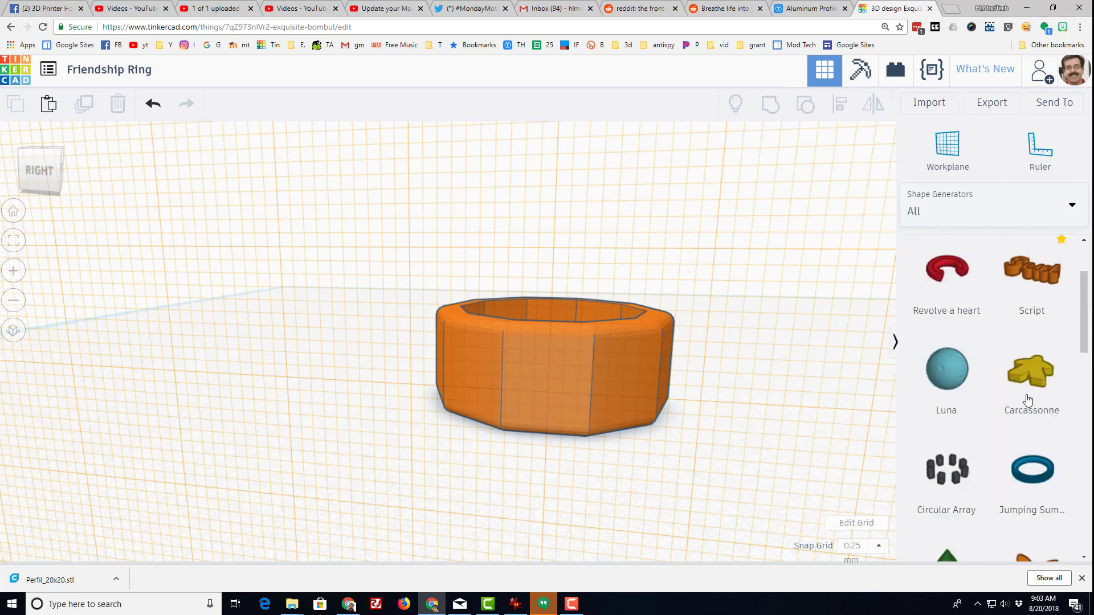
{"action": "scroll", "coordinate": [1029, 399], "scroll_direction": "up", "scroll_amount": 2}
{"action": "left_click_drag", "start_coordinate": [1022, 380], "coordinate": [571, 363]}
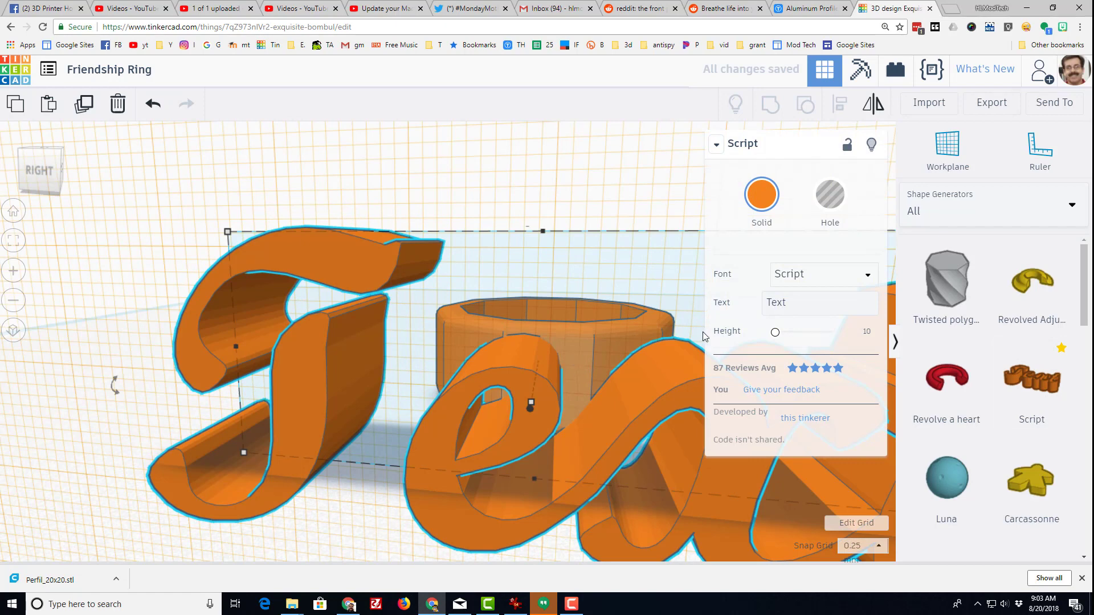
Step: Switch the text to the Bebas font reading 'H', keeping the snap grid at 0.25 mm
{"action": "left_click", "coordinate": [814, 274]}
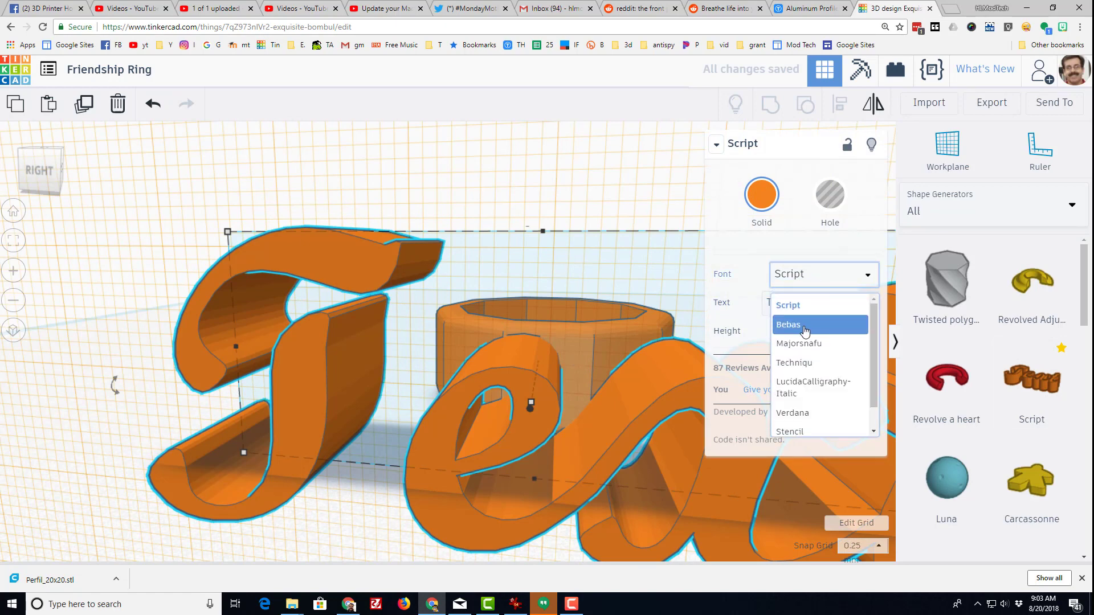
{"action": "left_click", "coordinate": [804, 326]}
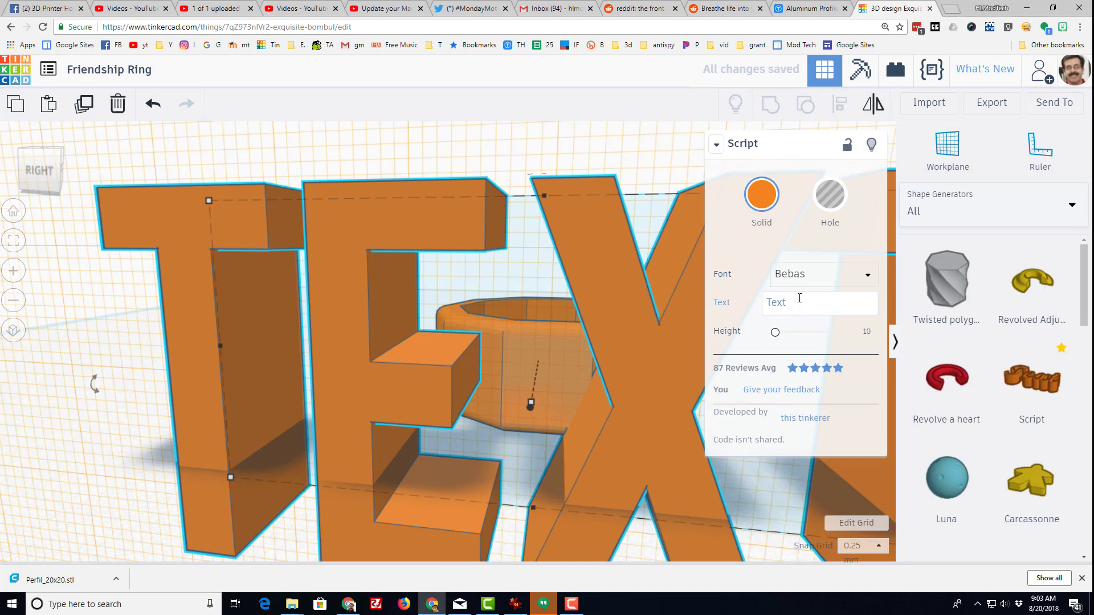
{"action": "left_click", "coordinate": [799, 298]}
{"action": "type", "text": "H"}
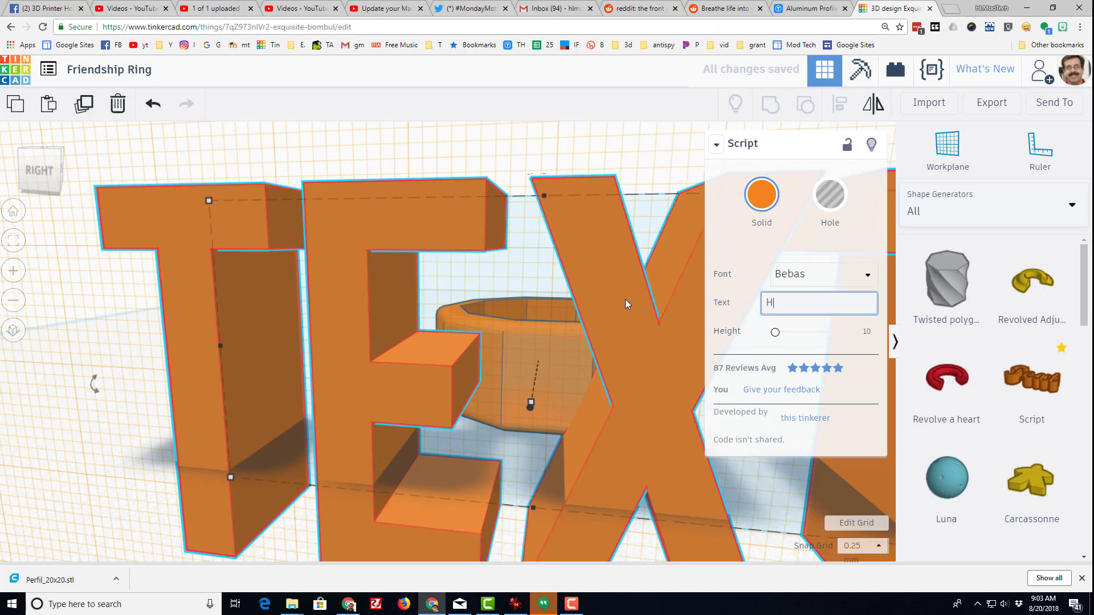
{"action": "scroll", "coordinate": [625, 299], "scroll_direction": "down", "scroll_amount": 5}
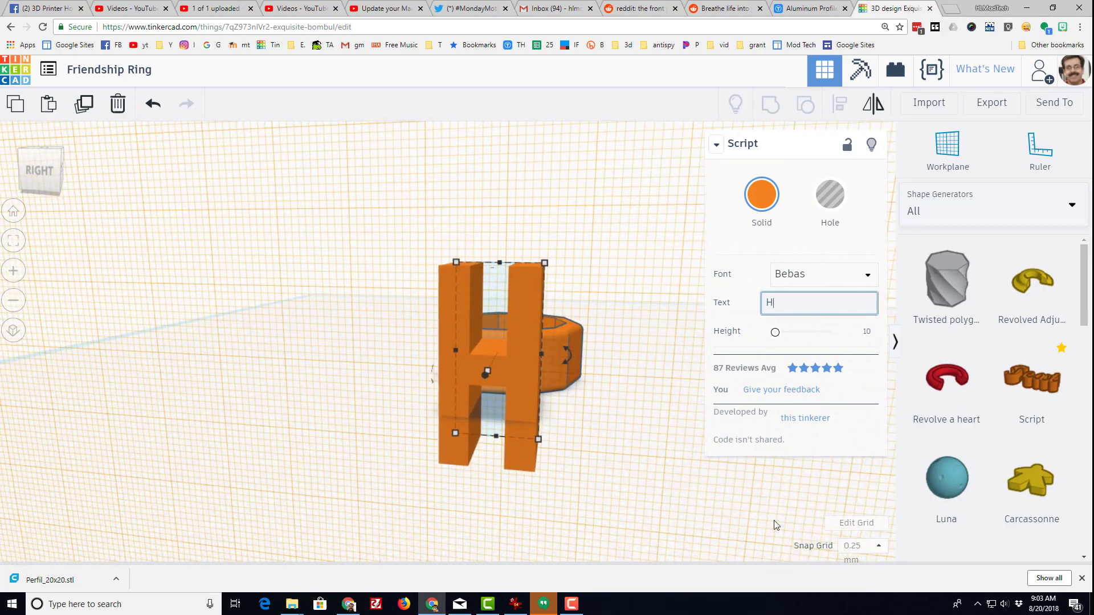
{"action": "left_click", "coordinate": [846, 548]}
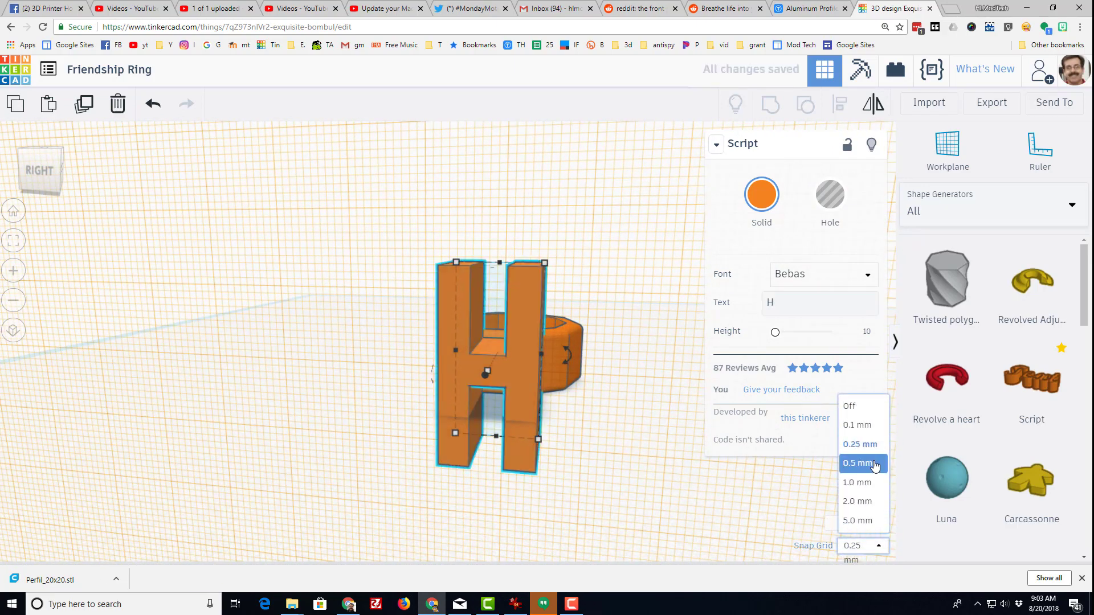
{"action": "left_click", "coordinate": [869, 445]}
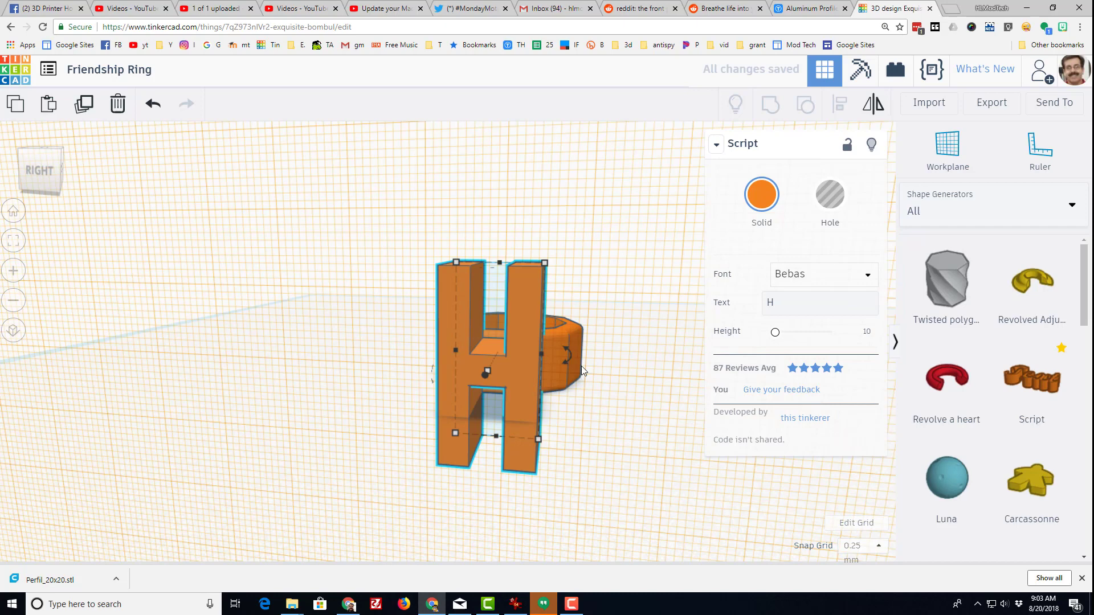
Step: Scale the H down proportionally to 2.48 by 5.13 and nudge it onto the ring's front face
{"action": "mouse_move", "coordinate": [544, 263]}
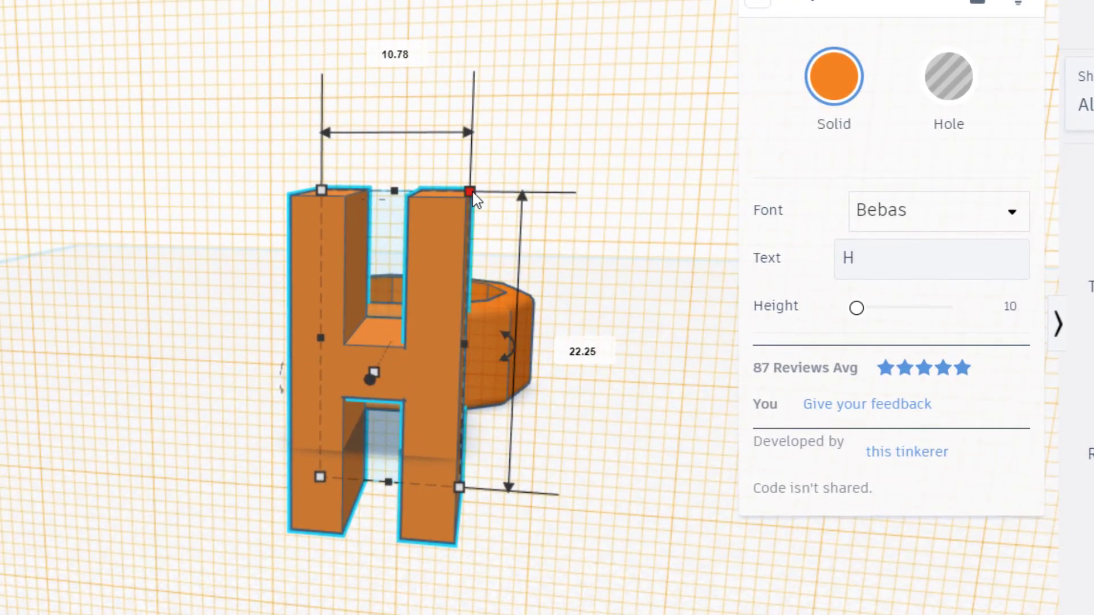
{"action": "left_click_drag", "start_coordinate": [473, 195], "coordinate": [354, 420]}
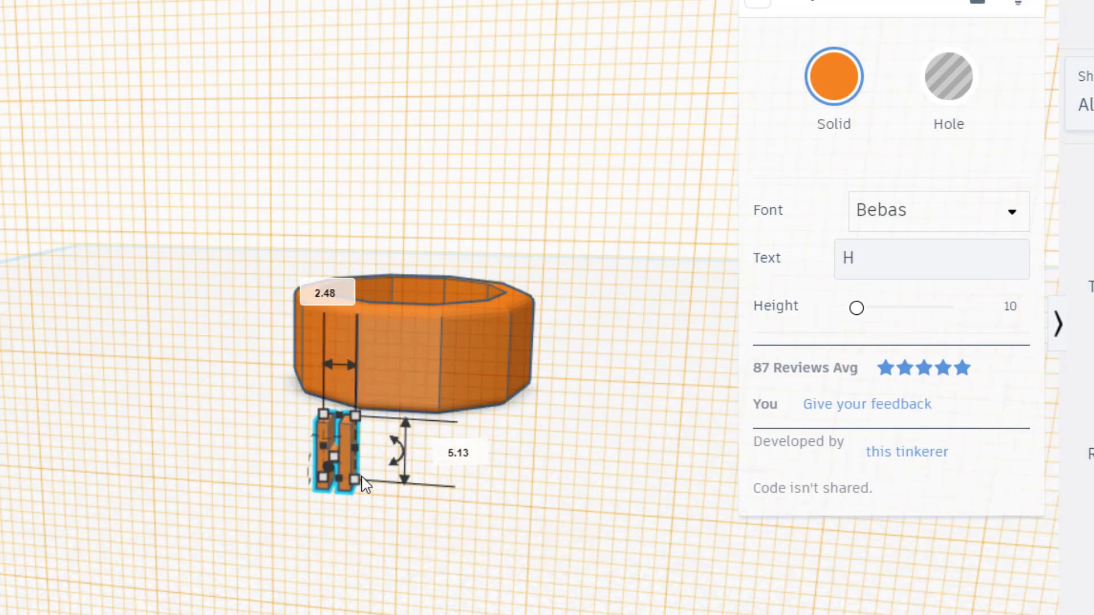
{"action": "key", "text": "Right"}
{"action": "key", "text": "Right"}
{"action": "key", "text": "Right"}
{"action": "key", "text": "Right"}
{"action": "key", "text": "Up"}
{"action": "key", "text": "Up"}
{"action": "key", "text": "Up"}
{"action": "key", "text": "Up"}
{"action": "key", "text": "Up"}
{"action": "key", "text": "Up"}
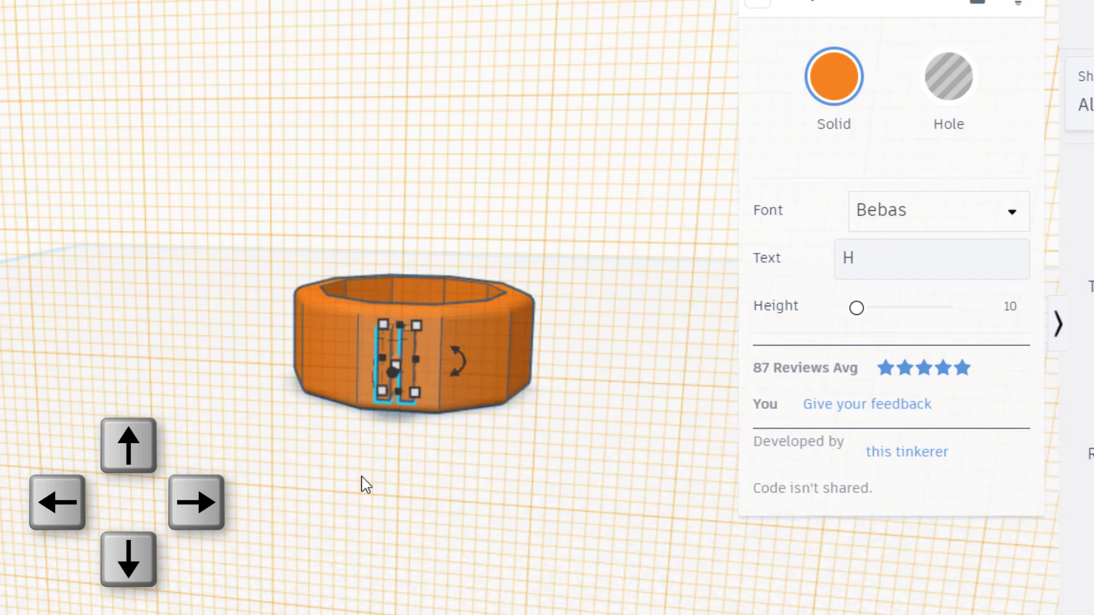
Step: Set the H's thickness to 1.00
{"action": "scroll", "coordinate": [477, 459], "scroll_direction": "up", "scroll_amount": 5}
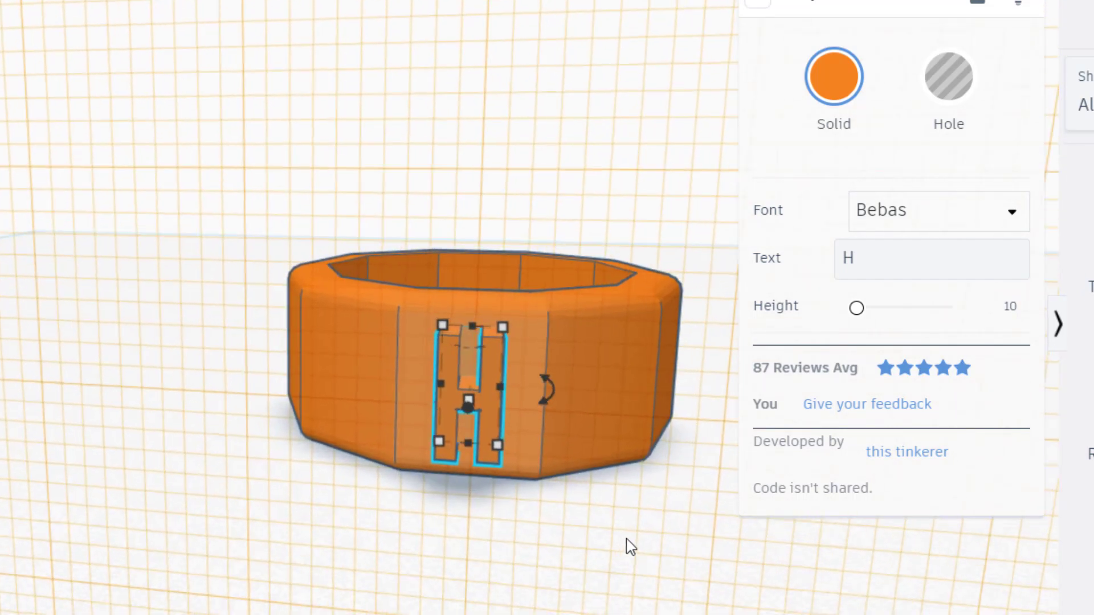
{"action": "right_click_drag", "start_coordinate": [399, 555], "coordinate": [375, 548]}
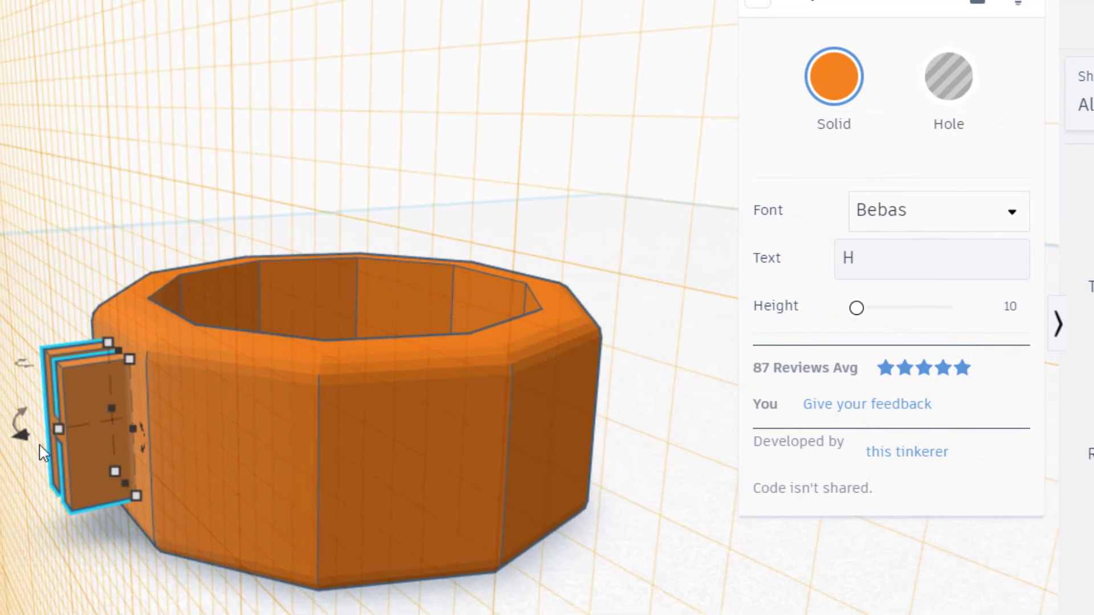
{"action": "mouse_move", "coordinate": [60, 430]}
{"action": "left_click", "coordinate": [72, 343]}
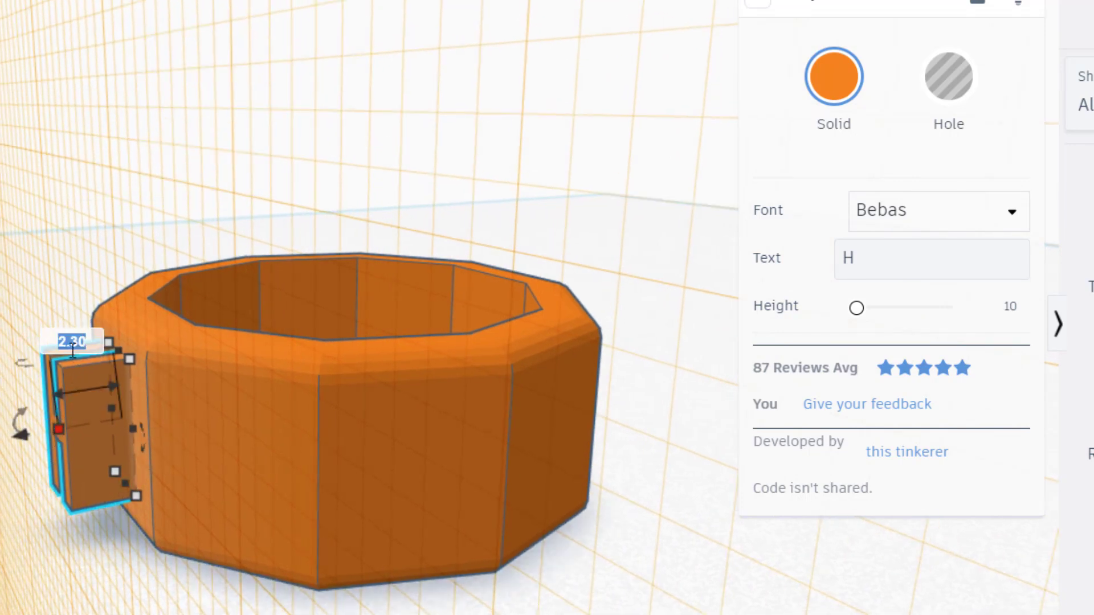
{"action": "type", "text": "1"}
{"action": "key", "text": "Return"}
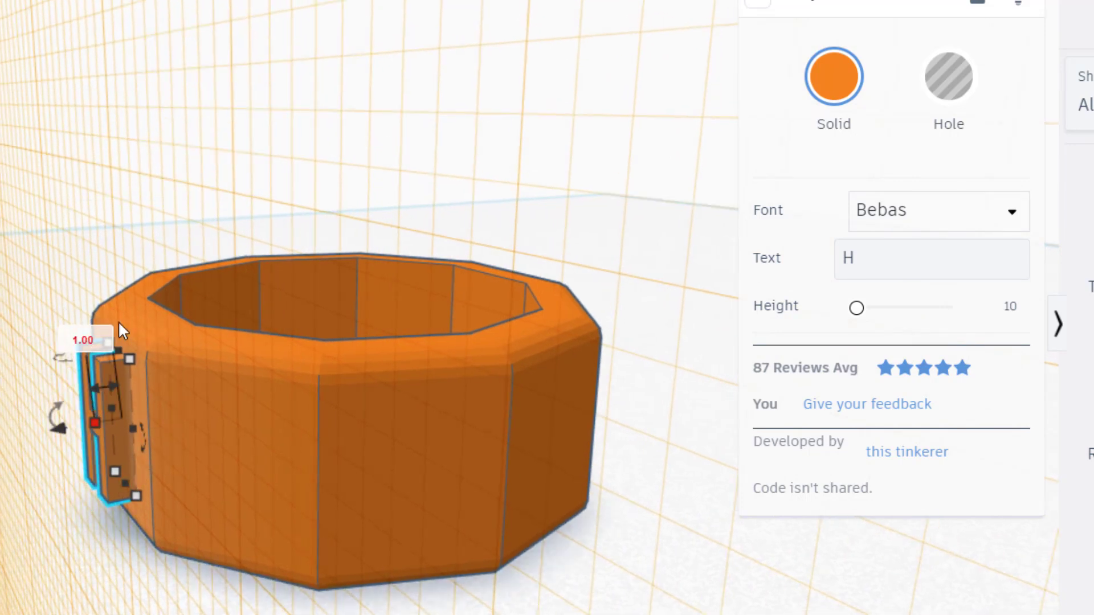
Step: Make the H a hole and sink it 0.50 into the ring's wall
{"action": "left_click", "coordinate": [924, 91]}
{"action": "scroll", "coordinate": [83, 582], "scroll_direction": "up", "scroll_amount": 2}
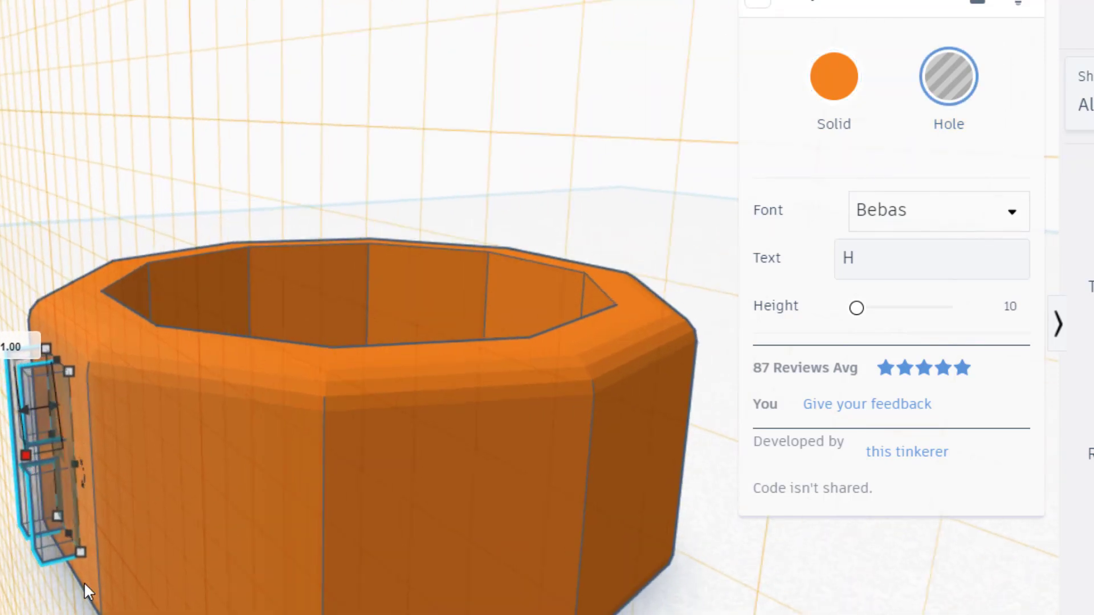
{"action": "right_click_drag", "start_coordinate": [84, 582], "coordinate": [454, 442]}
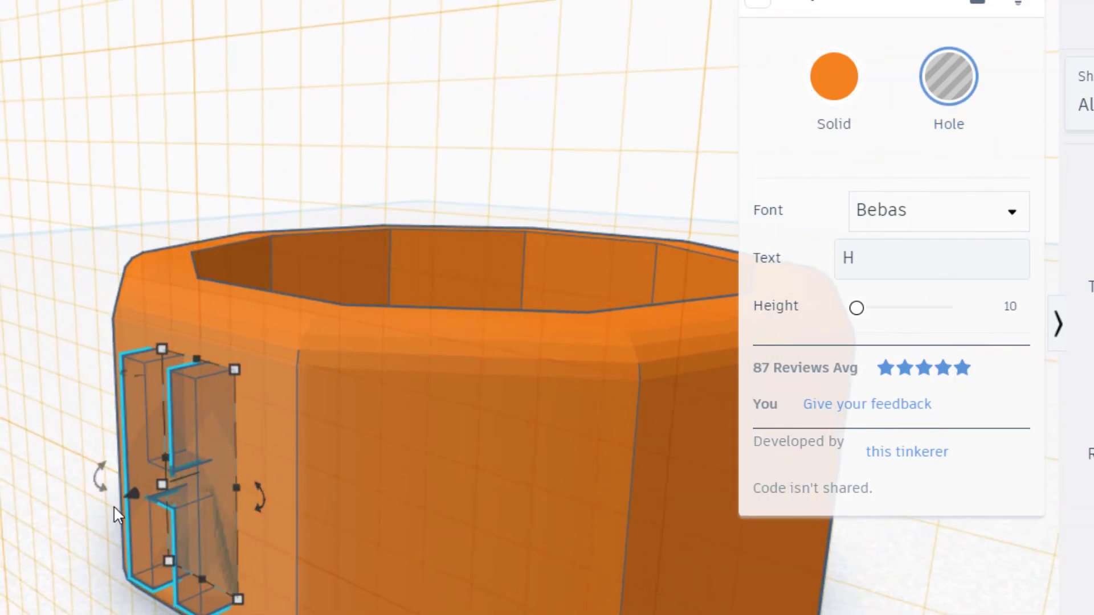
{"action": "left_click_drag", "start_coordinate": [135, 495], "coordinate": [151, 492]}
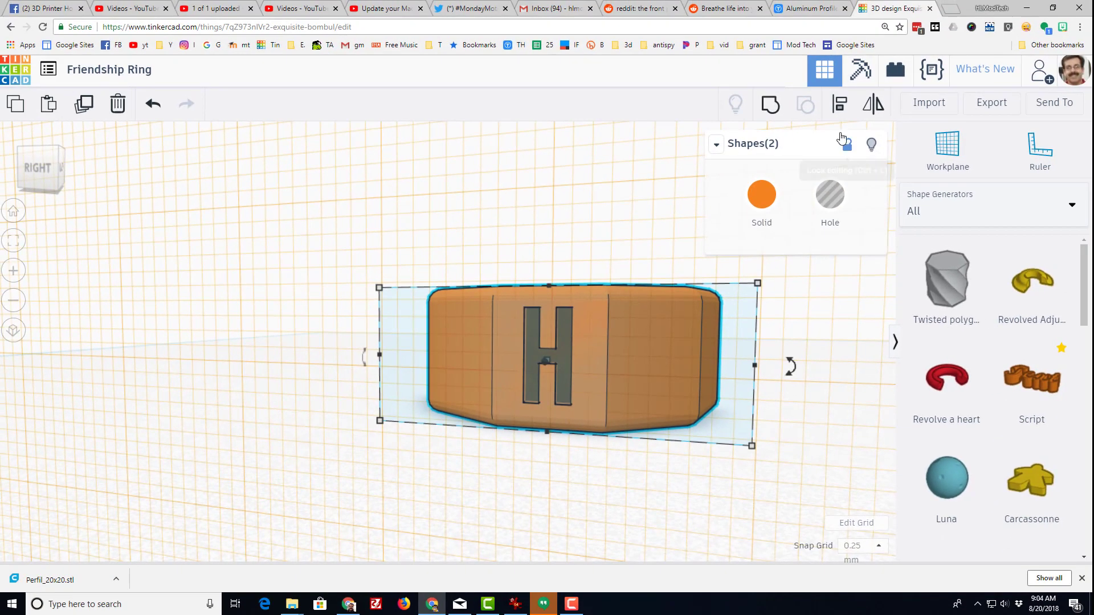
Step: Centre the H on the ring using the Align tool's middle dot
{"action": "left_click", "coordinate": [840, 108]}
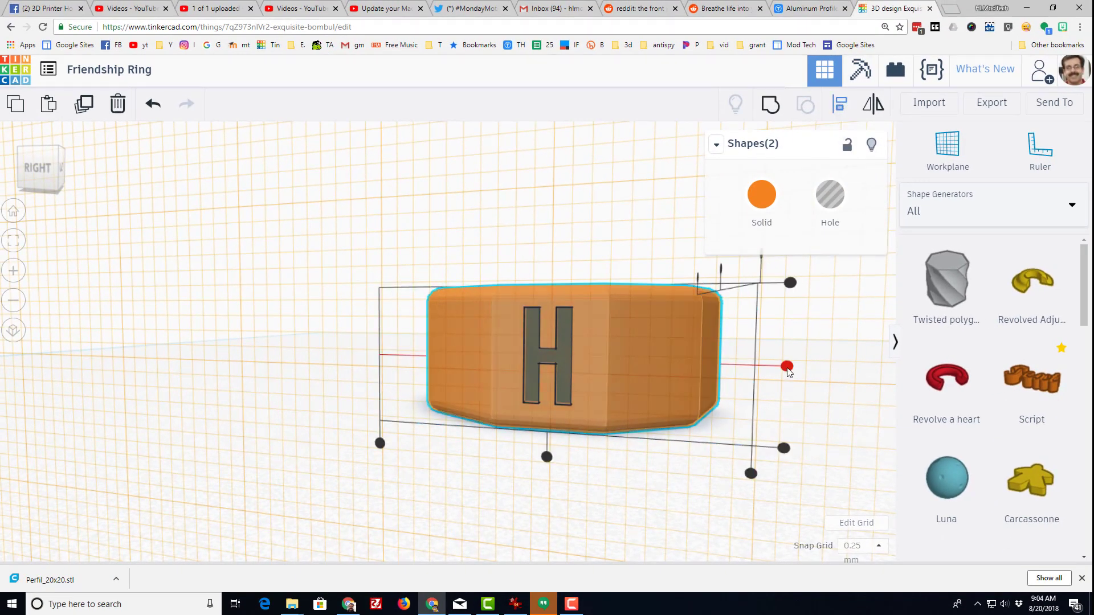
{"action": "left_click", "coordinate": [787, 366]}
{"action": "left_click", "coordinate": [688, 477]}
{"action": "right_click_drag", "start_coordinate": [688, 478], "coordinate": [474, 432]}
{"action": "left_click", "coordinate": [464, 477]}
Step: Select the H hole and drag it off the ring onto the workplane beside it
{"action": "scroll", "coordinate": [476, 470], "scroll_direction": "up", "scroll_amount": 3}
{"action": "left_click", "coordinate": [456, 417]}
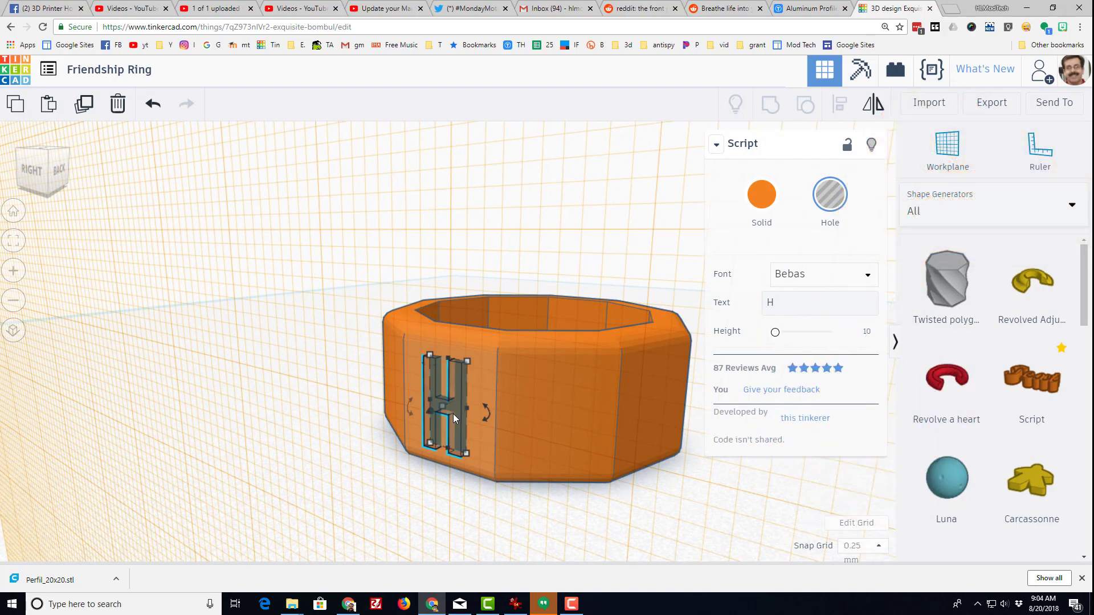
{"action": "right_click_drag", "start_coordinate": [532, 515], "coordinate": [254, 465]}
{"action": "scroll", "coordinate": [400, 435], "scroll_direction": "up", "scroll_amount": 5}
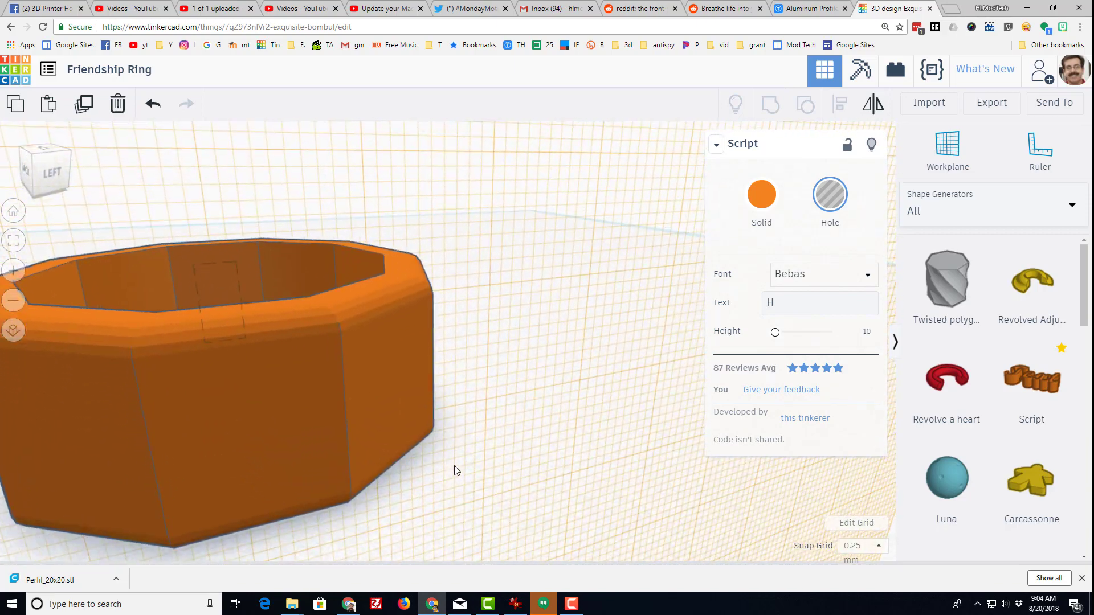
{"action": "scroll", "coordinate": [322, 476], "scroll_direction": "down", "scroll_amount": 3}
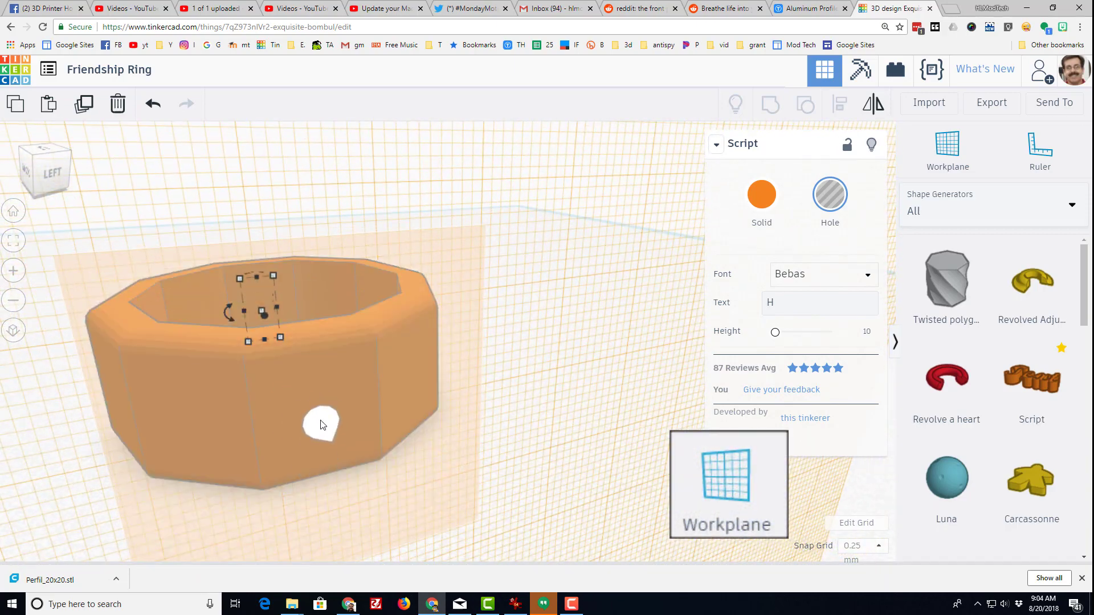
{"action": "left_click_drag", "start_coordinate": [321, 425], "coordinate": [319, 384]}
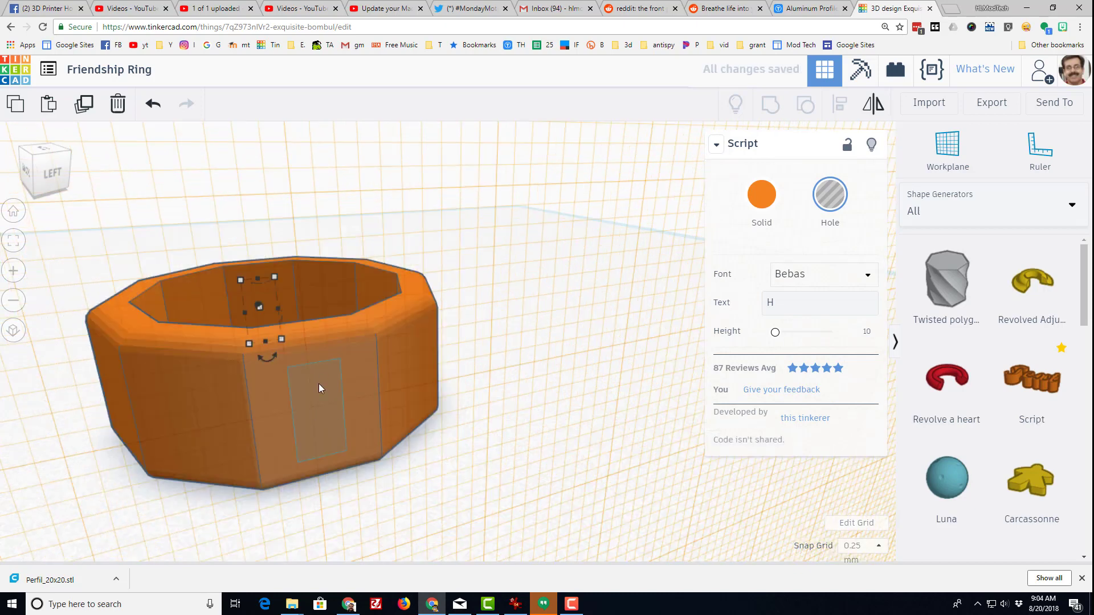
{"action": "left_click", "coordinate": [306, 410]}
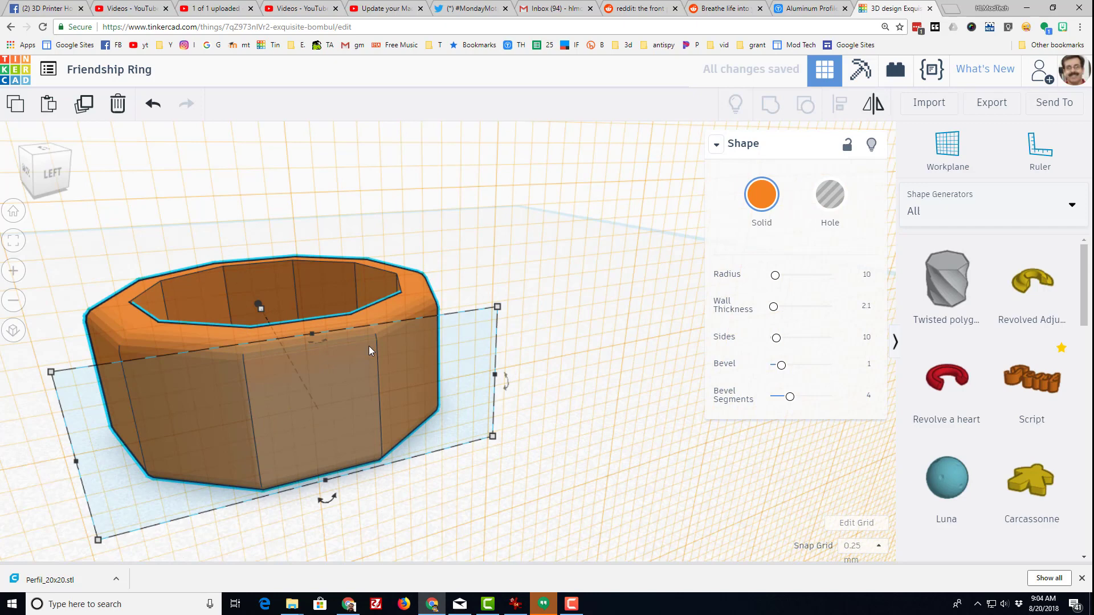
{"action": "left_click", "coordinate": [317, 423]}
{"action": "right_click_drag", "start_coordinate": [343, 323], "coordinate": [399, 265]}
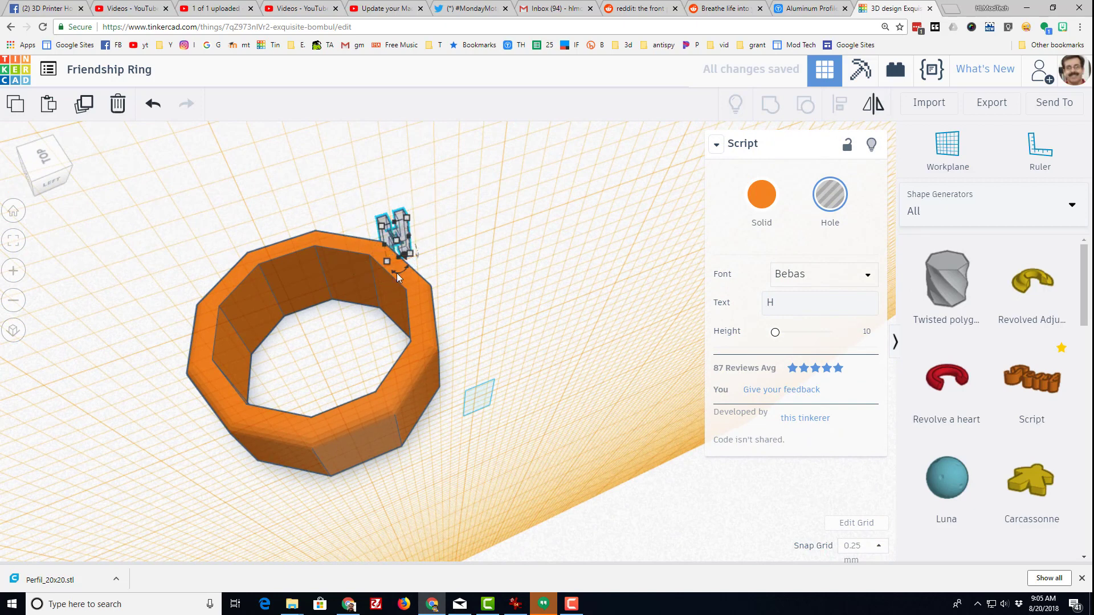
{"action": "left_click_drag", "start_coordinate": [403, 254], "coordinate": [499, 428]}
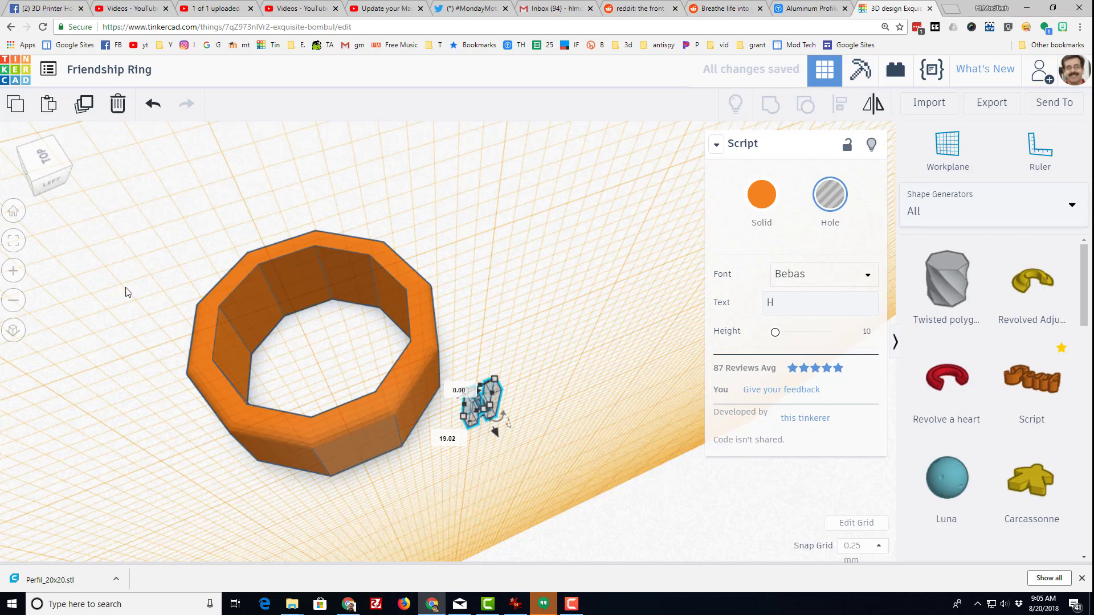
Step: From the left view, drag the H hole back so it sits partly sunk into a ring face
{"action": "left_click", "coordinate": [56, 180]}
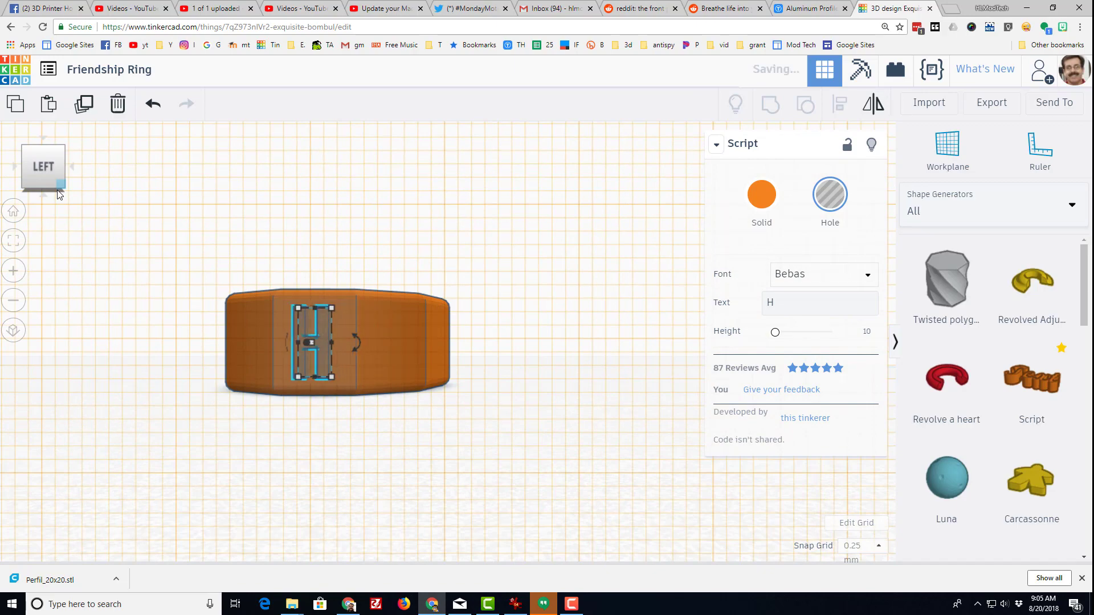
{"action": "right_click_drag", "start_coordinate": [285, 222], "coordinate": [212, 372]}
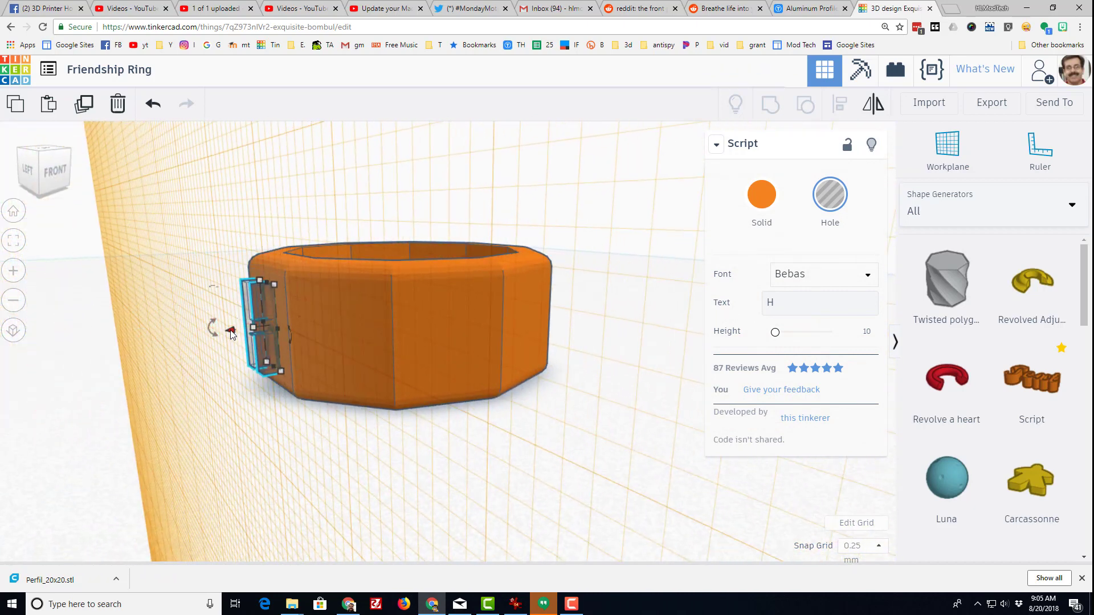
{"action": "left_click_drag", "start_coordinate": [231, 331], "coordinate": [198, 323]}
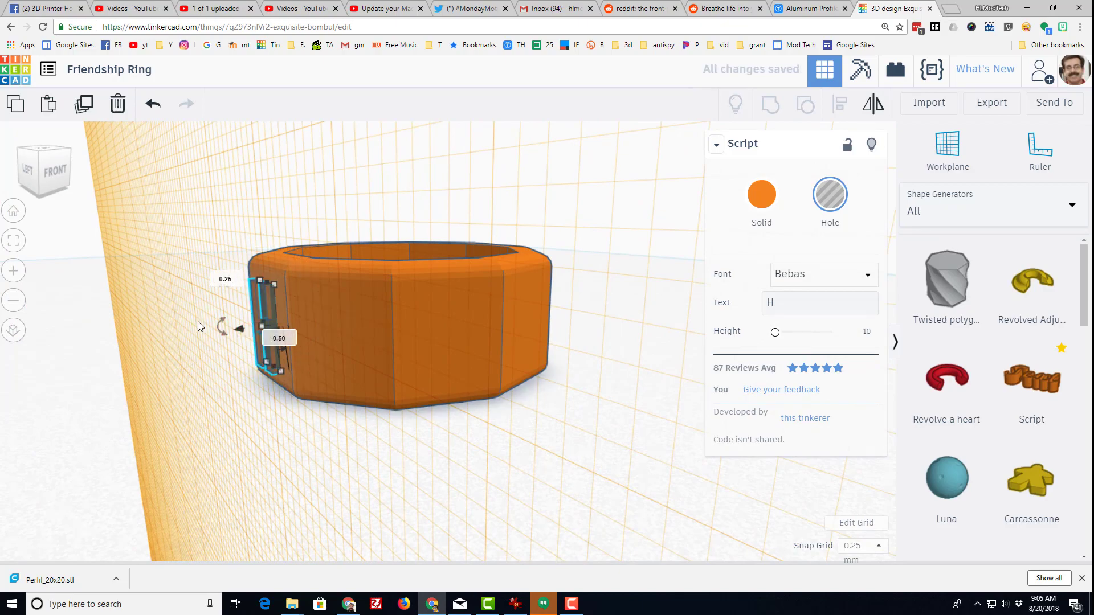
{"action": "right_click_drag", "start_coordinate": [197, 321], "coordinate": [357, 364]}
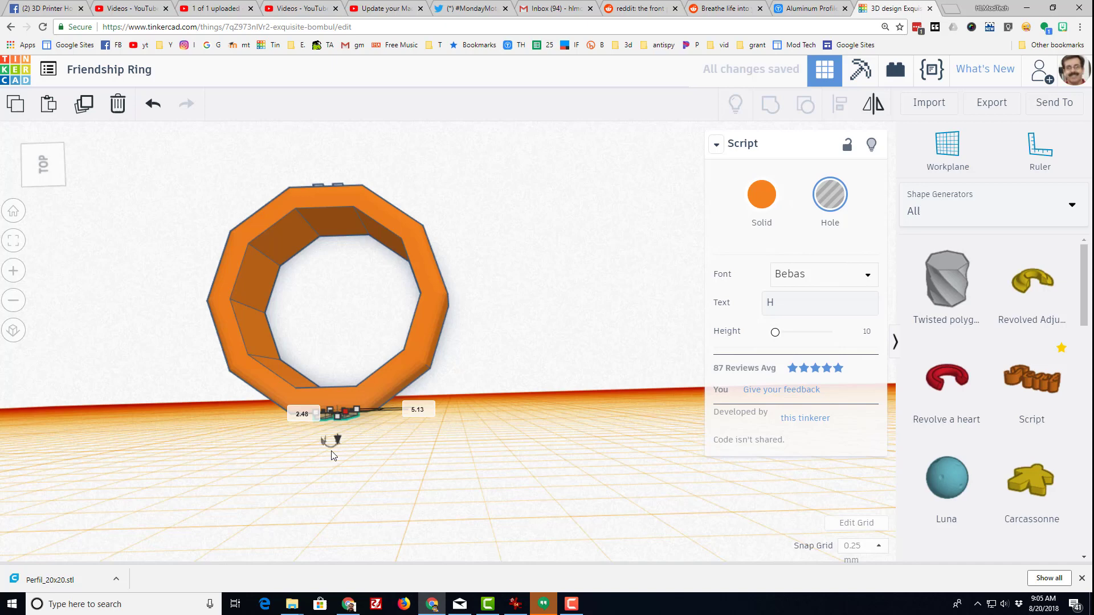
{"action": "right_click_drag", "start_coordinate": [382, 453], "coordinate": [401, 466]}
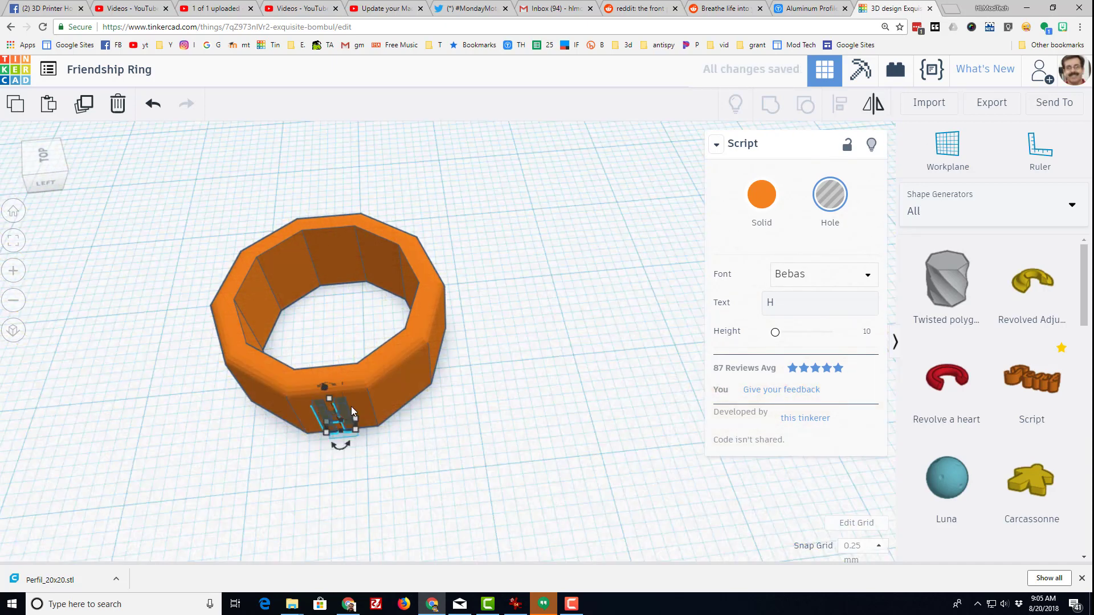
Step: Turn the view so the H faces front and add the long transparent centre box to the H selection
{"action": "right_click_drag", "start_coordinate": [186, 405], "coordinate": [643, 450]}
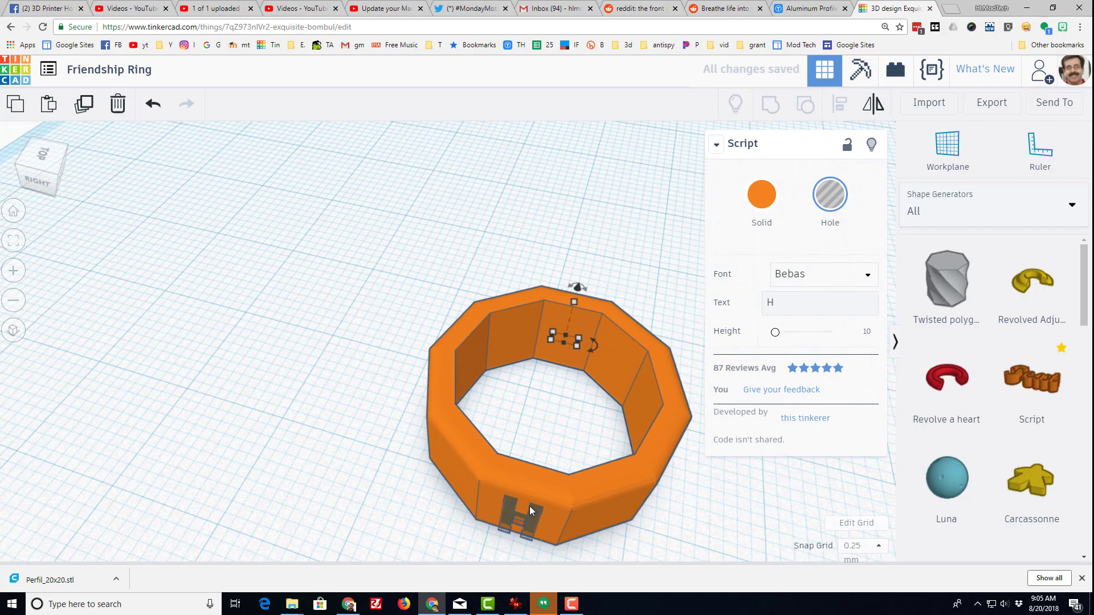
{"action": "left_click", "coordinate": [554, 416], "text": "shift"}
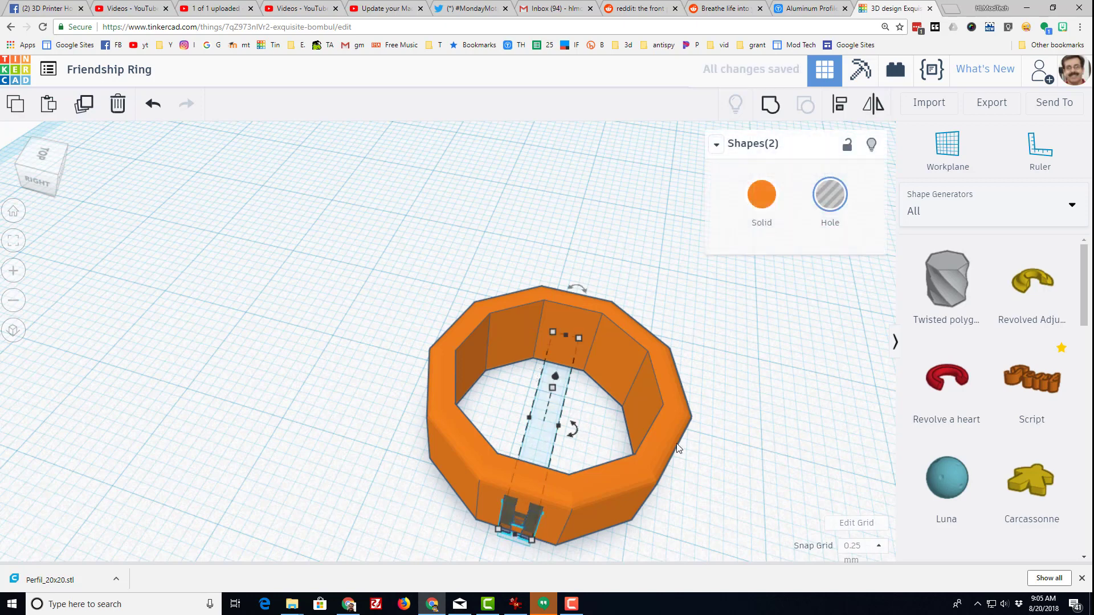
Step: Rotate the H and centre box one step around the ring, then repeat it twice with Ctrl+D
{"action": "mouse_move", "coordinate": [575, 438]}
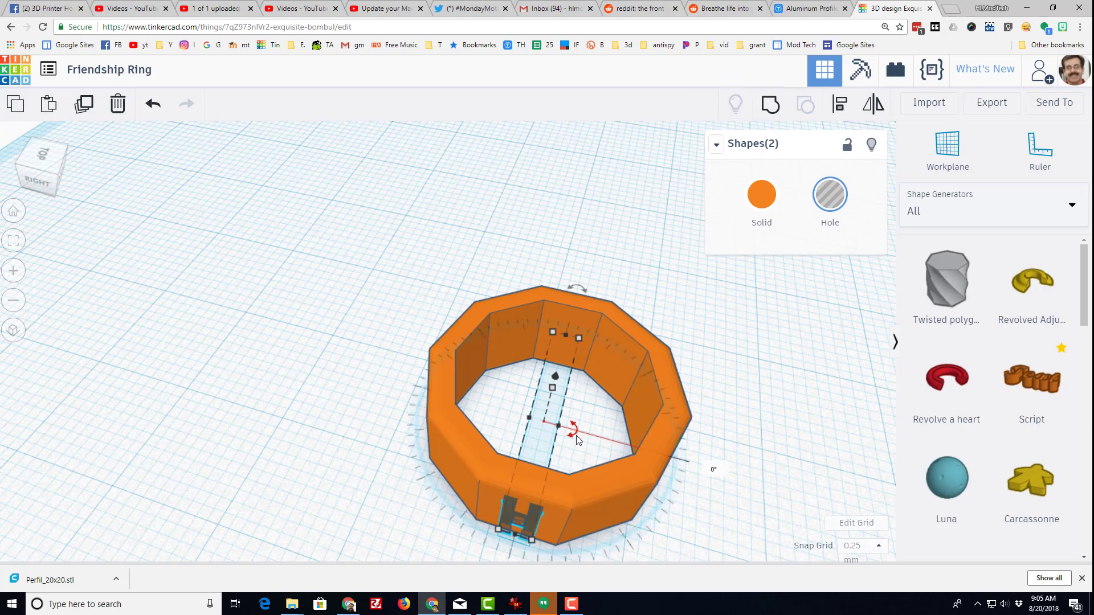
{"action": "left_click_drag", "start_coordinate": [576, 441], "coordinate": [722, 607]}
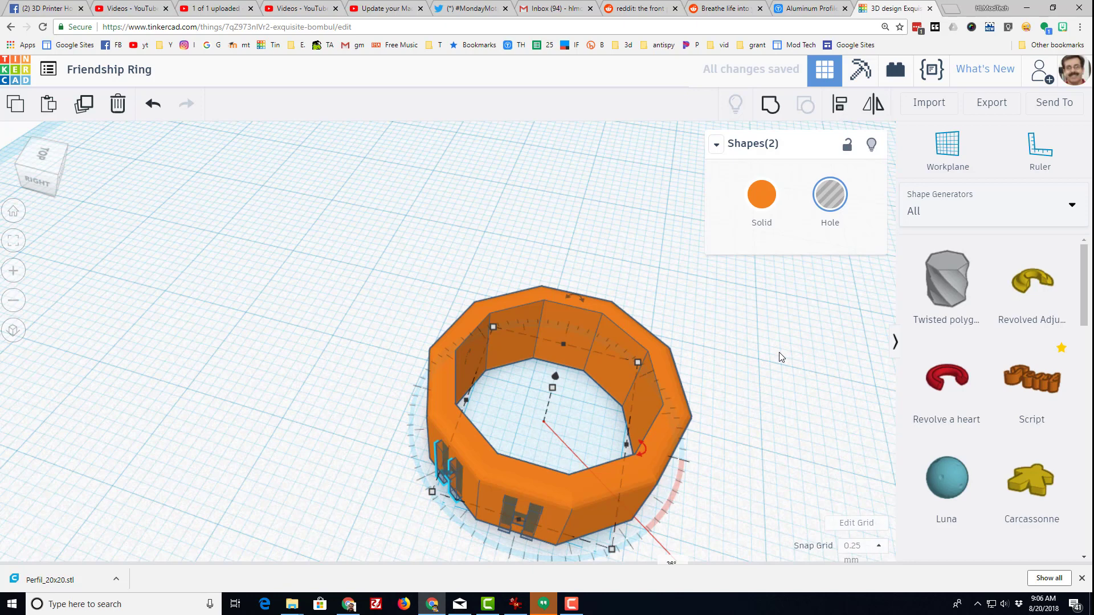
{"action": "key", "text": "ctrl+d"}
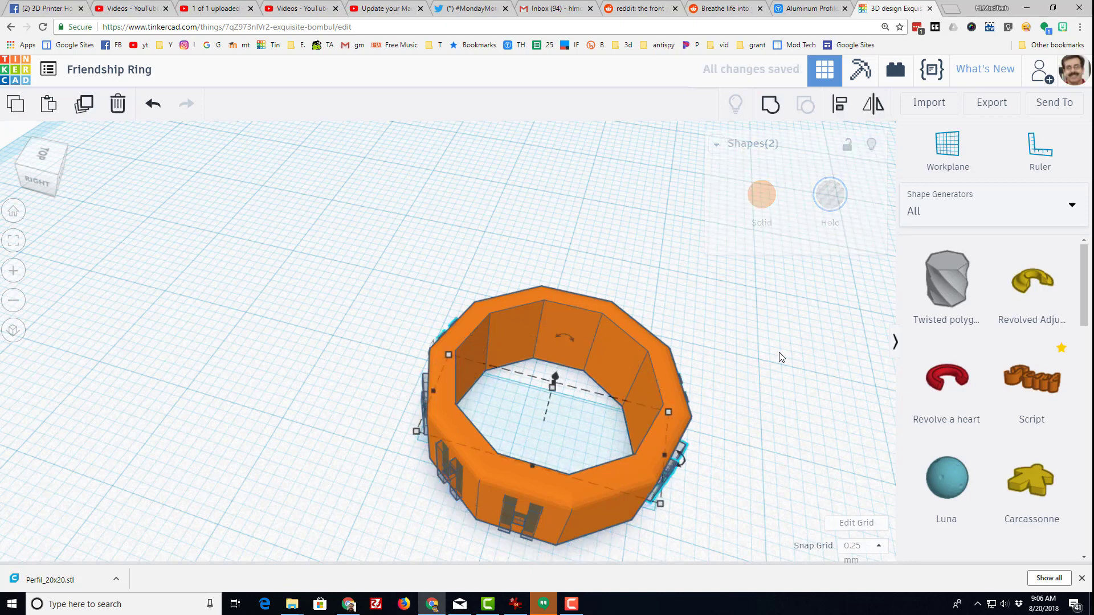
{"action": "key", "text": "ctrl+d"}
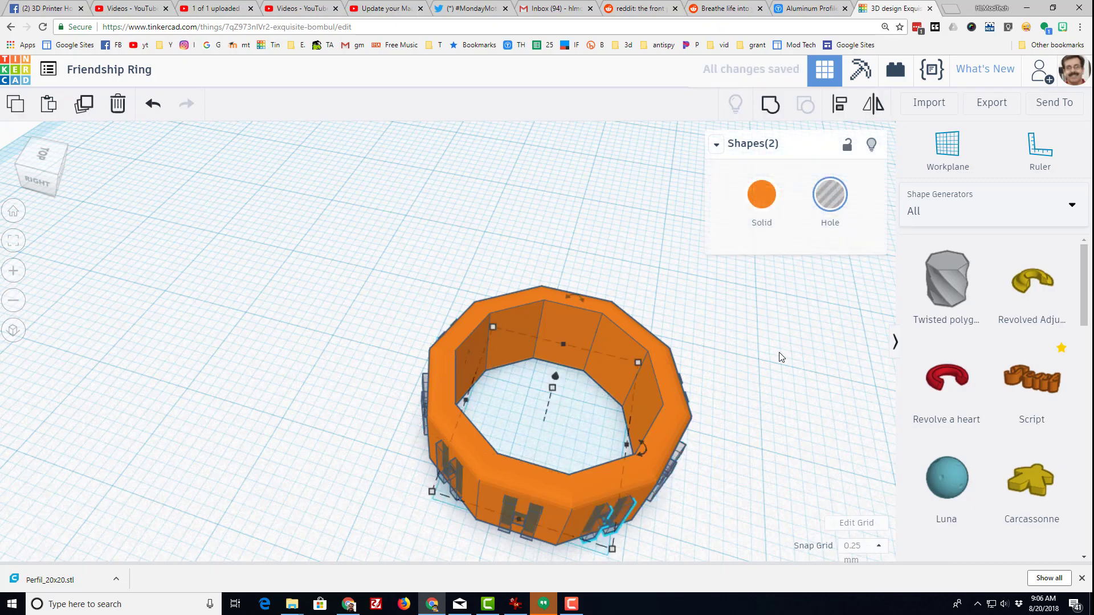
{"action": "right_click_drag", "start_coordinate": [798, 462], "coordinate": [669, 501]}
Step: Change the right-side H hole's text to M
{"action": "left_click", "coordinate": [669, 501]}
{"action": "left_click", "coordinate": [575, 454]}
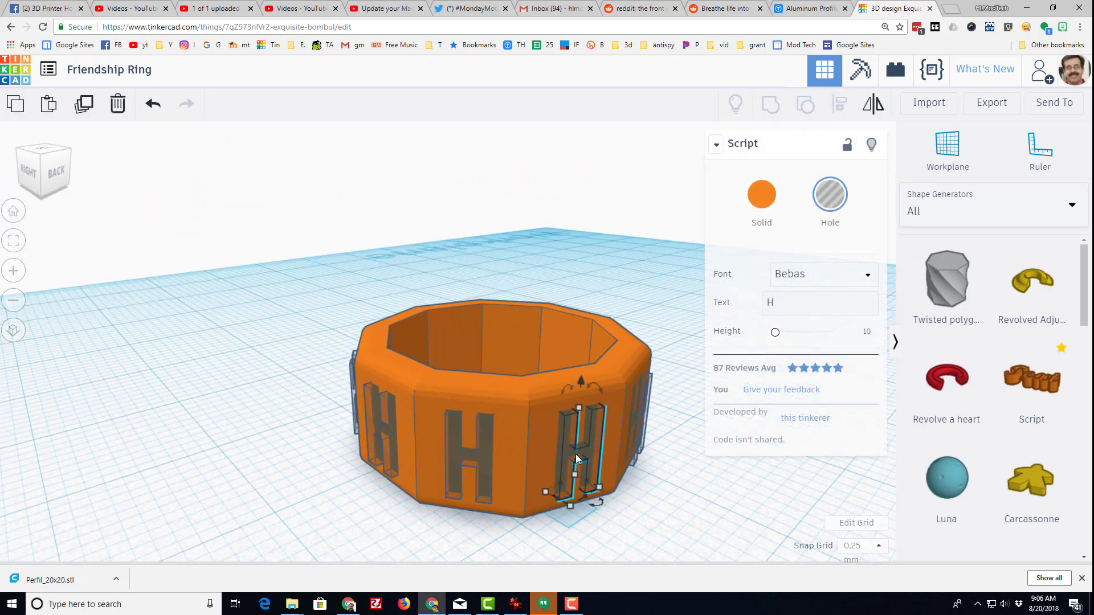
{"action": "left_click", "coordinate": [739, 309]}
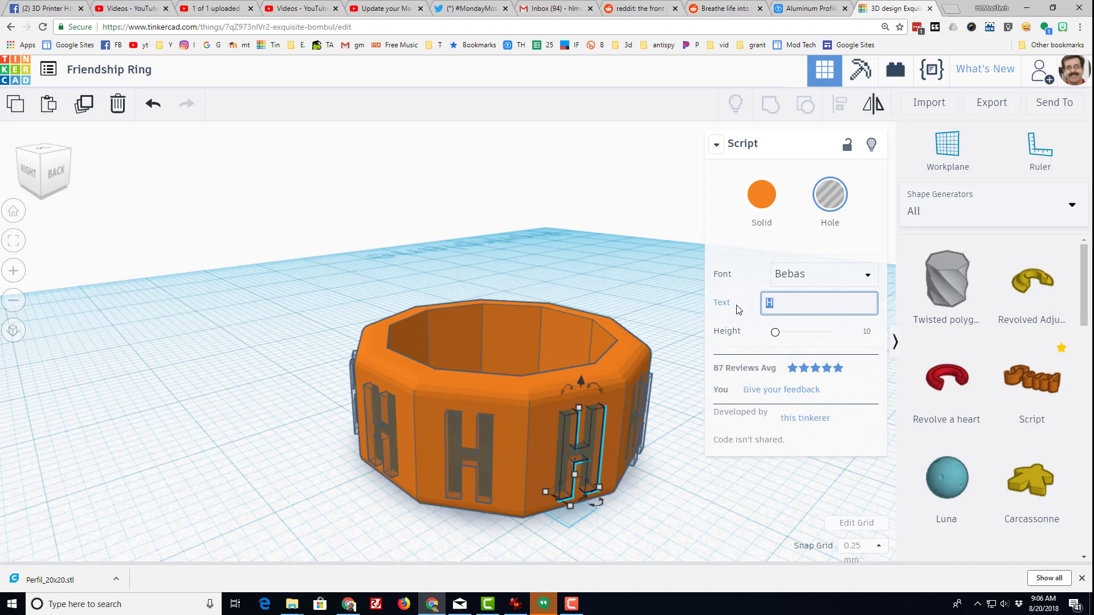
{"action": "right_click_drag", "start_coordinate": [664, 411], "coordinate": [722, 317]}
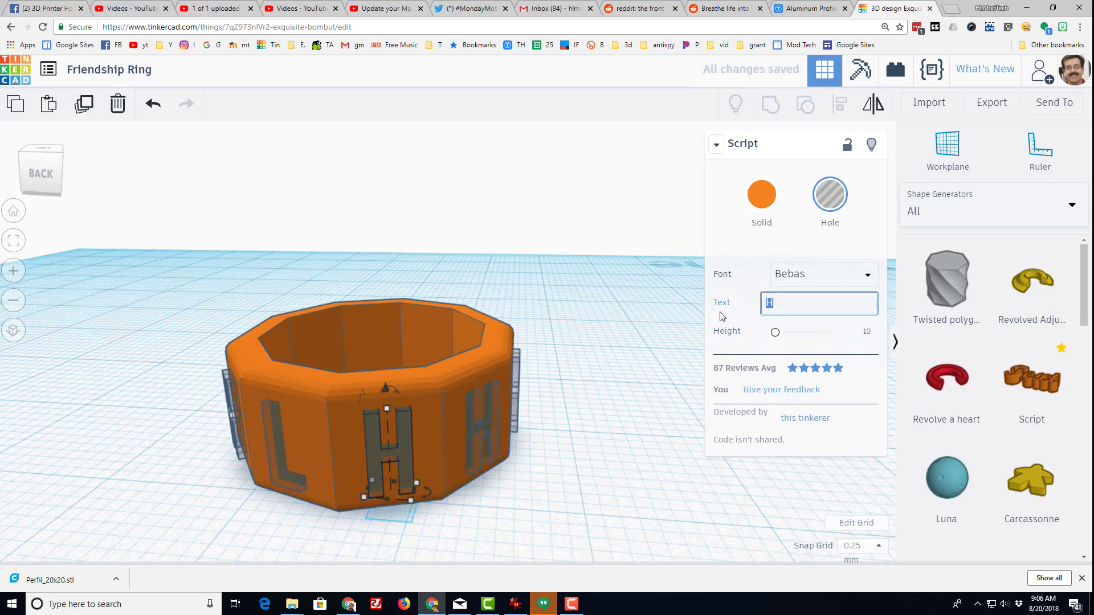
{"action": "left_click", "coordinate": [479, 433]}
Step: Change the next H hole's text to T
{"action": "left_click", "coordinate": [481, 425]}
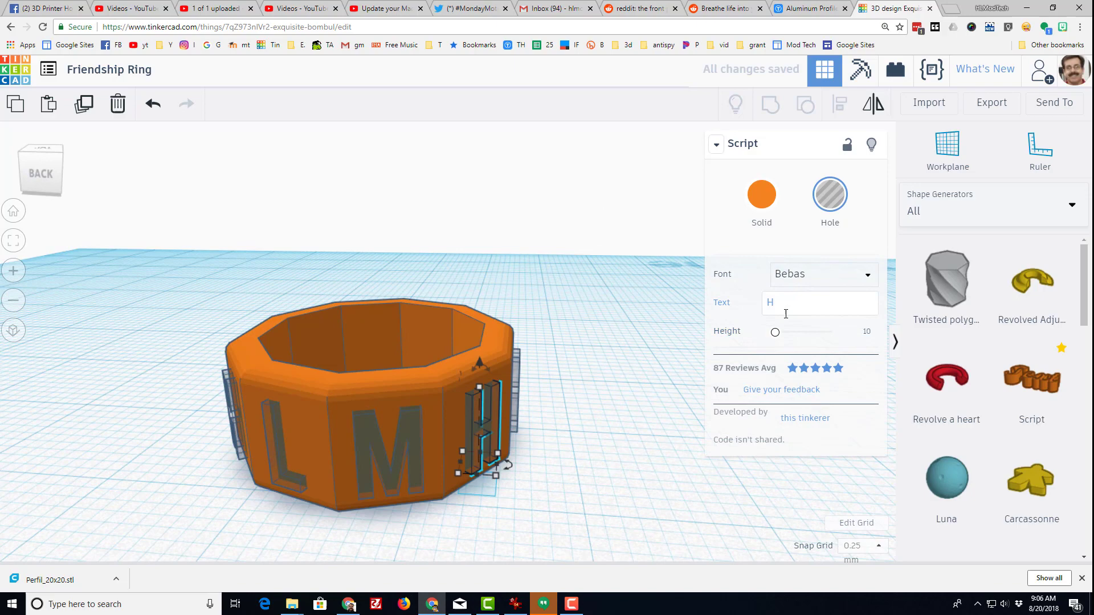
{"action": "right_click_drag", "start_coordinate": [716, 323], "coordinate": [394, 408]}
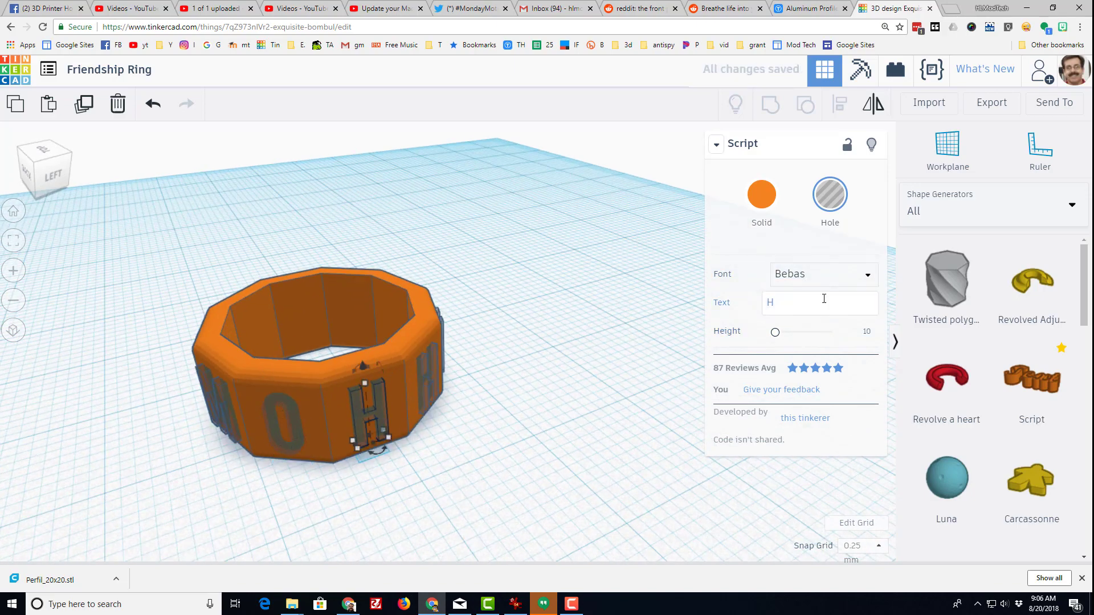
{"action": "type", "text": "T"}
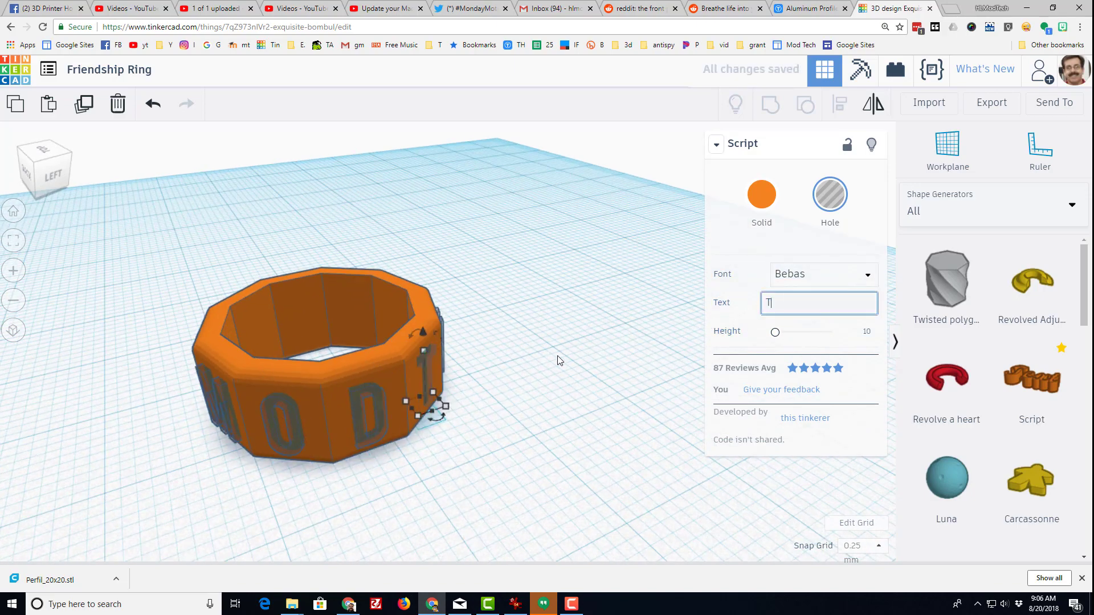
{"action": "right_click_drag", "start_coordinate": [559, 359], "coordinate": [454, 338]}
Step: Change another H hole to C and select the spare front H
{"action": "left_click", "coordinate": [454, 339]}
{"action": "right_click_drag", "start_coordinate": [624, 315], "coordinate": [511, 340]}
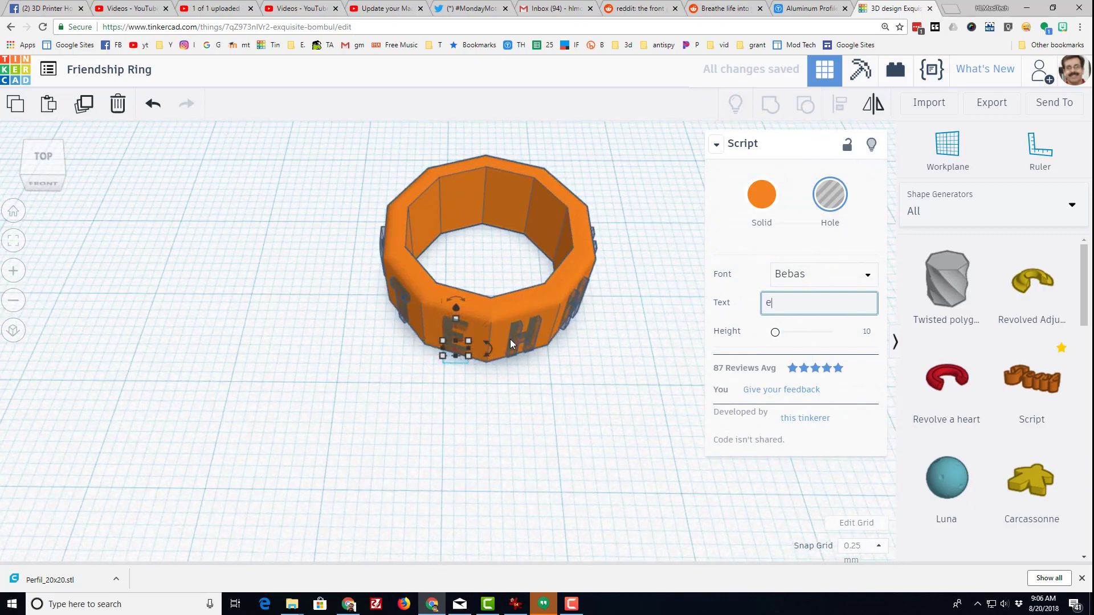
{"action": "type", "text": "C"}
{"action": "right_click_drag", "start_coordinate": [637, 367], "coordinate": [456, 365]}
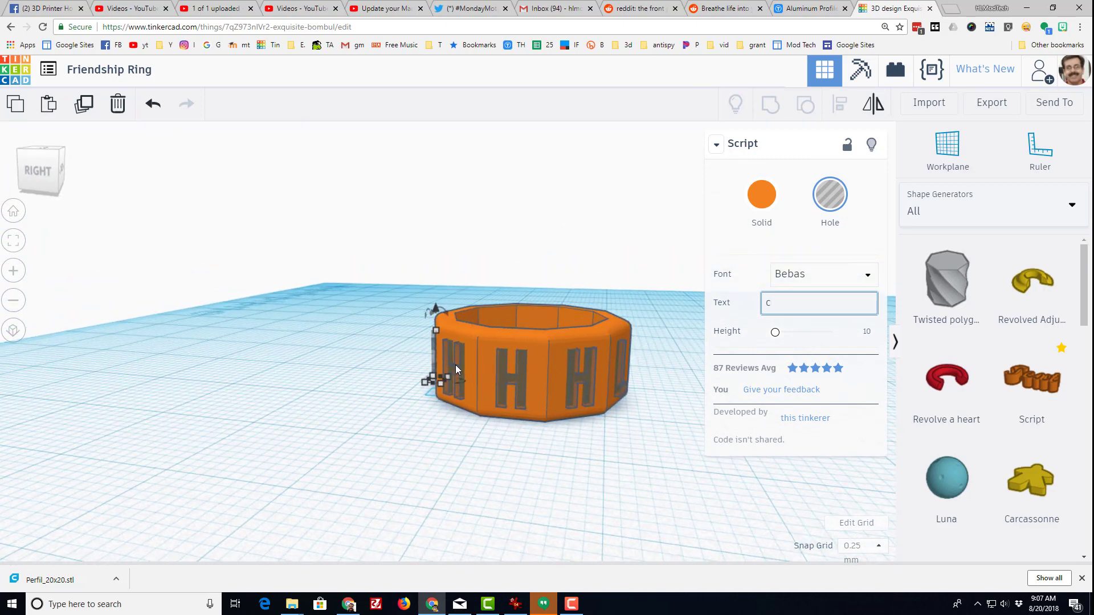
{"action": "left_click", "coordinate": [521, 378]}
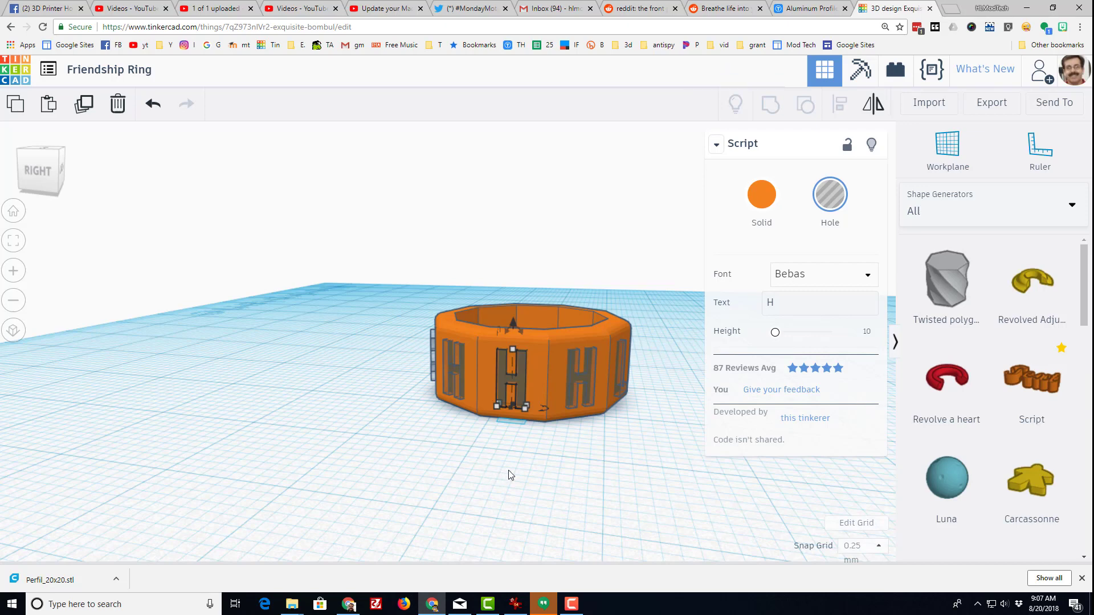
Step: Delete the spare H and place a Basic Shapes heart on a workplane on the ring's front face
{"action": "key", "text": "Delete"}
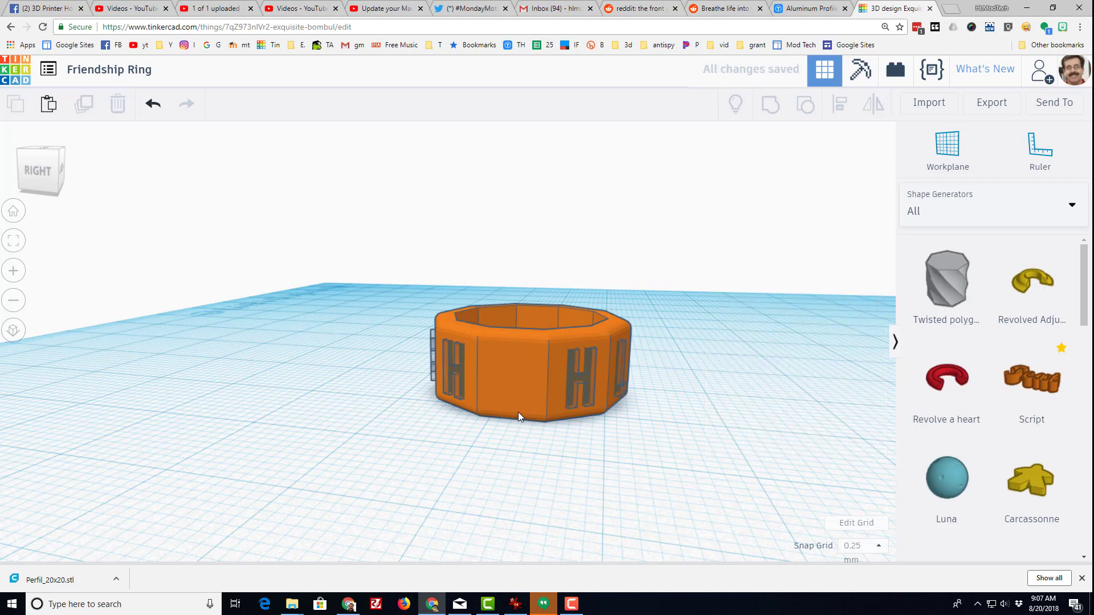
{"action": "key", "text": "w"}
{"action": "left_click", "coordinate": [510, 383]}
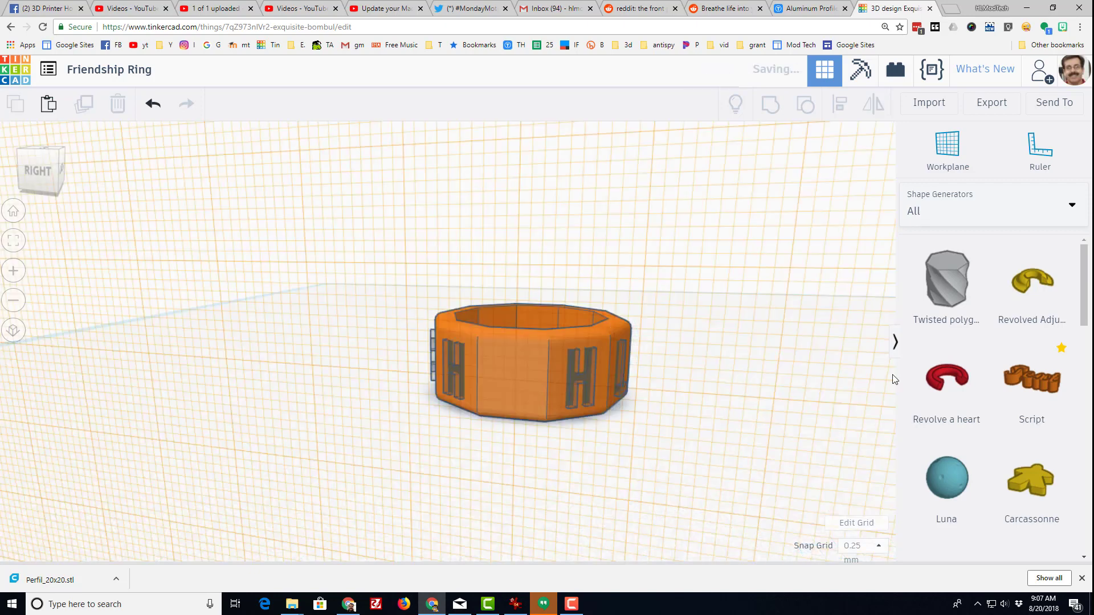
{"action": "left_click", "coordinate": [966, 196]}
{"action": "left_click", "coordinate": [958, 259]}
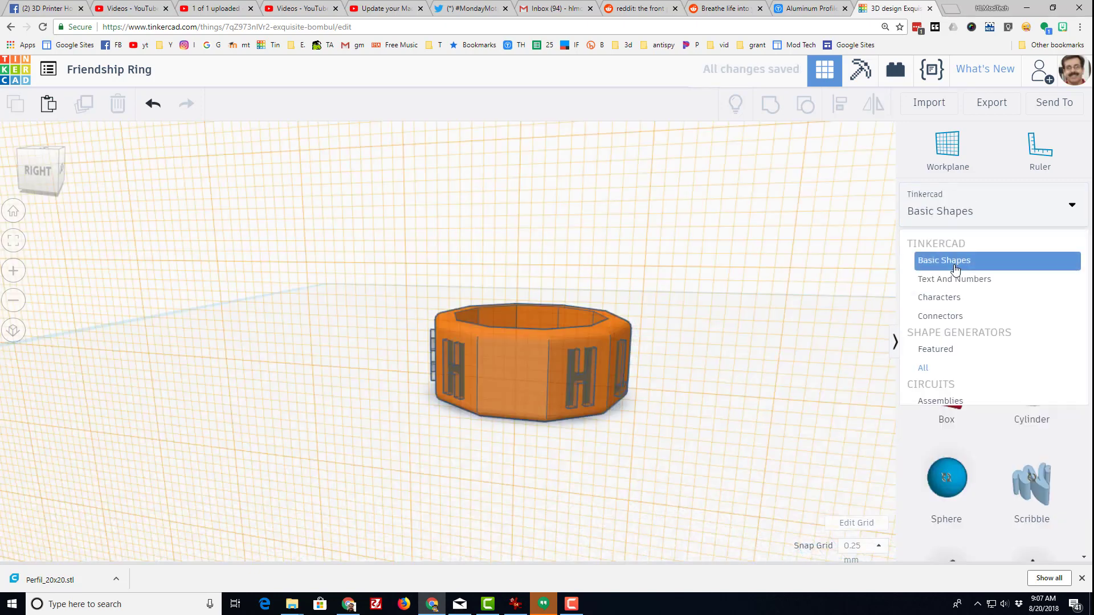
{"action": "scroll", "coordinate": [973, 353], "scroll_direction": "down", "scroll_amount": 12}
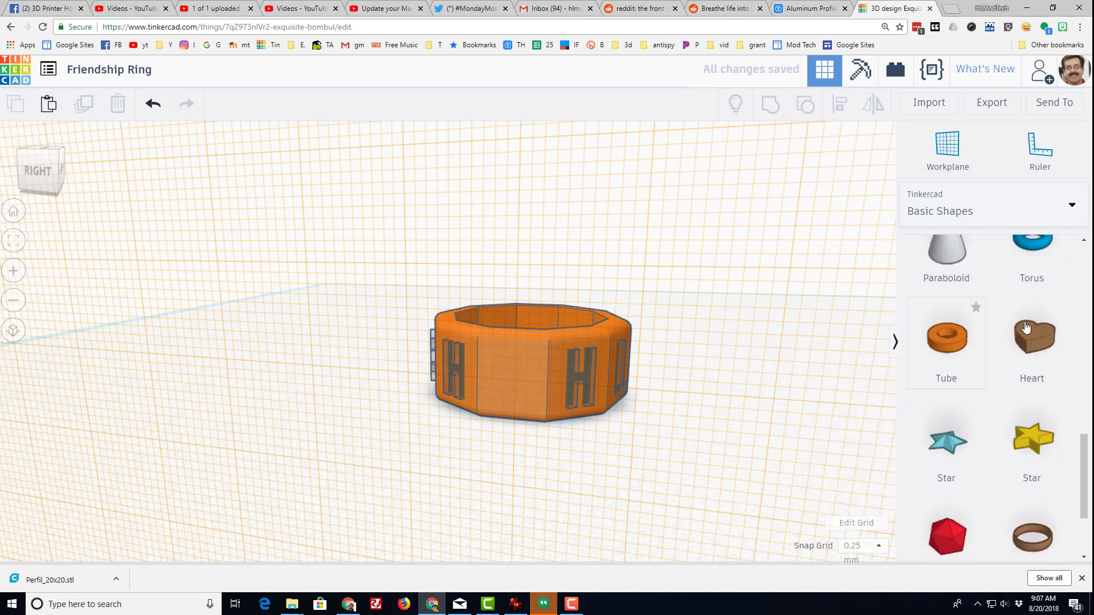
{"action": "left_click_drag", "start_coordinate": [991, 336], "coordinate": [521, 258]}
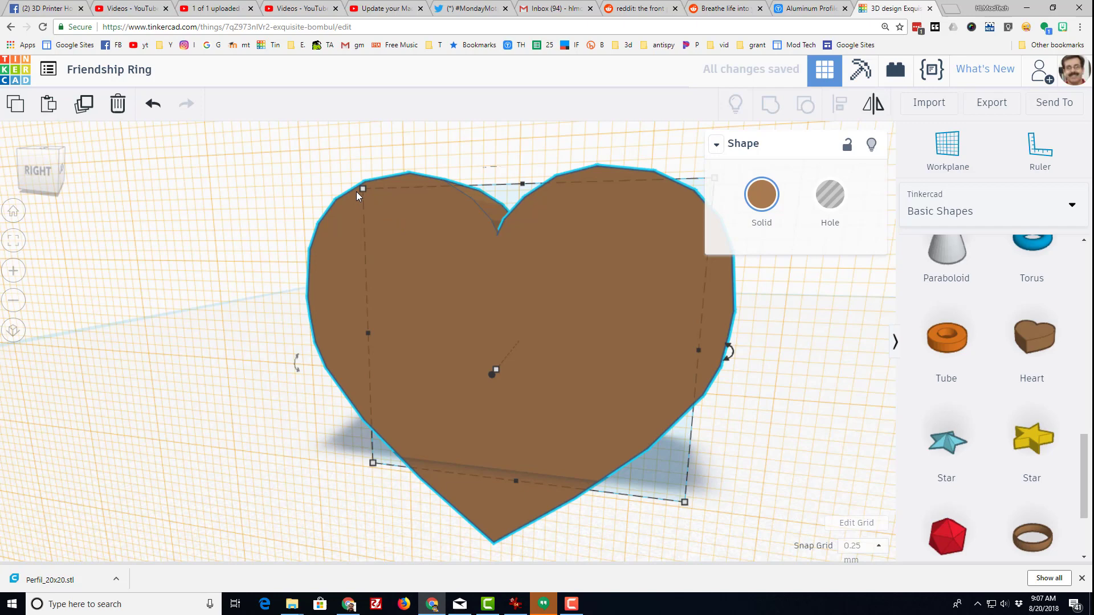
Step: Shrink the heart to about 4.90 by 4.50 and nudge it left and back into the ring's face
{"action": "left_click_drag", "start_coordinate": [361, 189], "coordinate": [638, 444]}
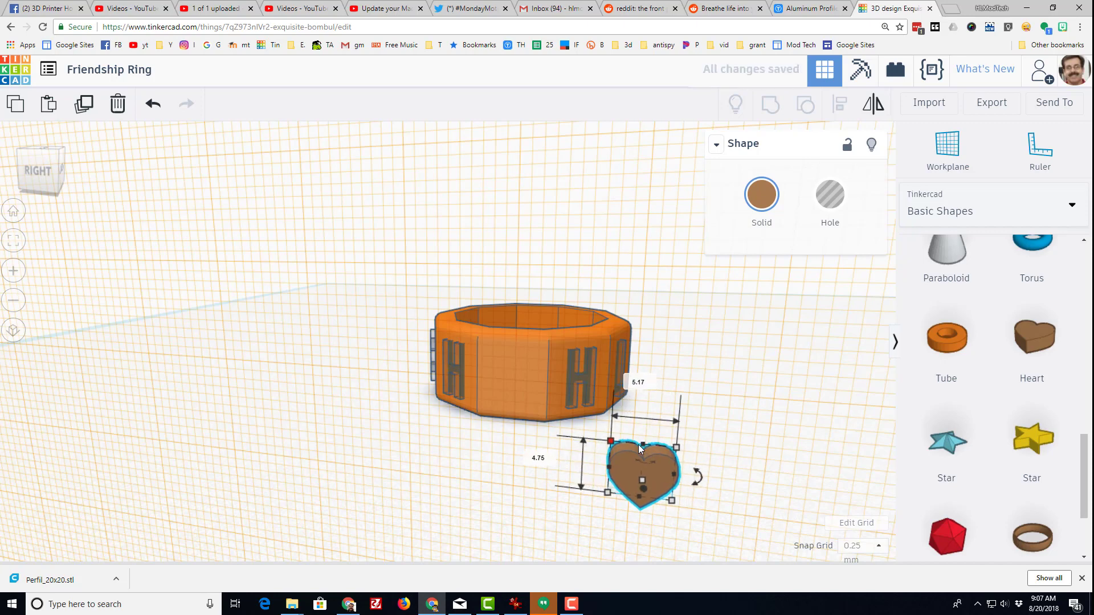
{"action": "key", "text": "Left"}
{"action": "key", "text": "Left"}
{"action": "key", "text": "Left"}
{"action": "key", "text": "Left"}
{"action": "key", "text": "Left"}
{"action": "key", "text": "Left"}
{"action": "key", "text": "Left"}
{"action": "key", "text": "Left"}
{"action": "key", "text": "Left"}
{"action": "key", "text": "Left"}
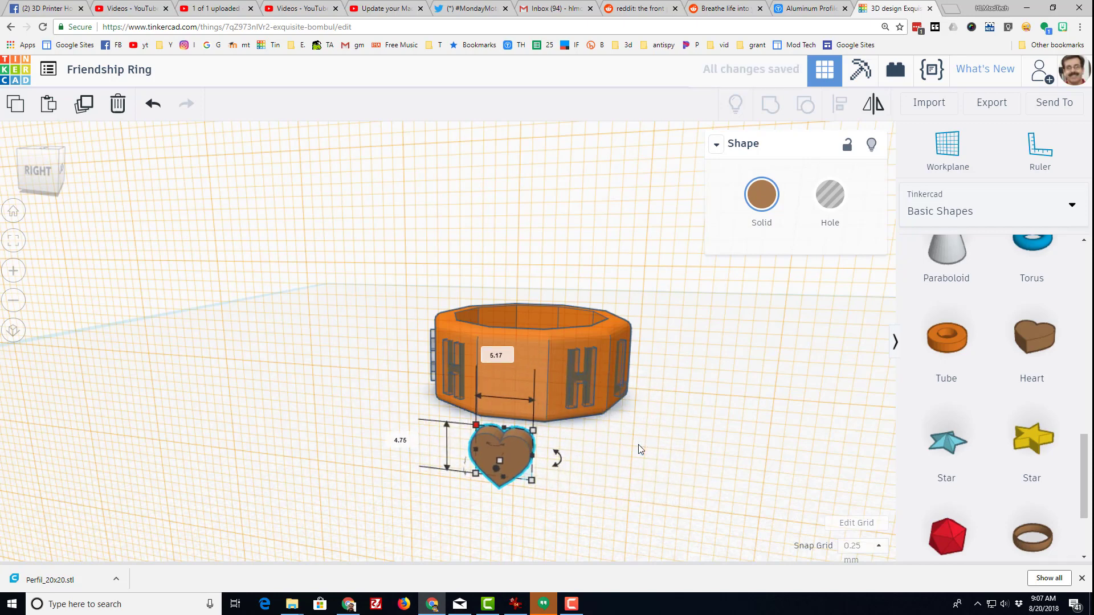
{"action": "key", "text": "Up"}
{"action": "key", "text": "Up"}
{"action": "key", "text": "Up"}
{"action": "key", "text": "Up"}
{"action": "key", "text": "Up"}
{"action": "key", "text": "Up"}
{"action": "key", "text": "Up"}
{"action": "key", "text": "Up"}
{"action": "key", "text": "Up"}
{"action": "key", "text": "Up"}
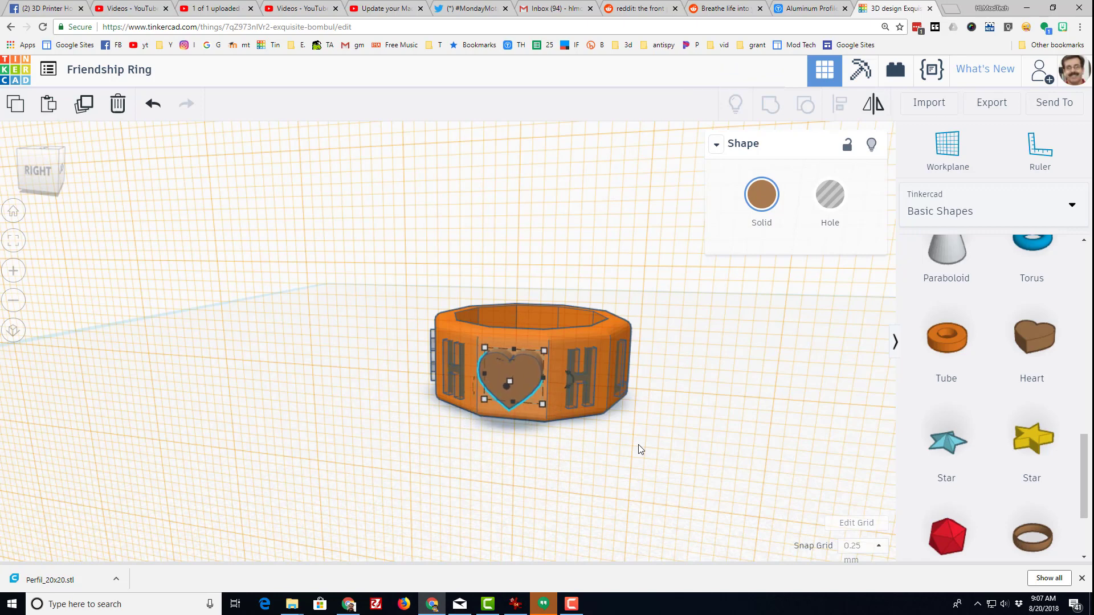
{"action": "key", "text": "Left"}
Step: Give the heart a 1 mm thickness, make it a hole, and push it into the ring wall
{"action": "right_click_drag", "start_coordinate": [666, 466], "coordinate": [319, 393]}
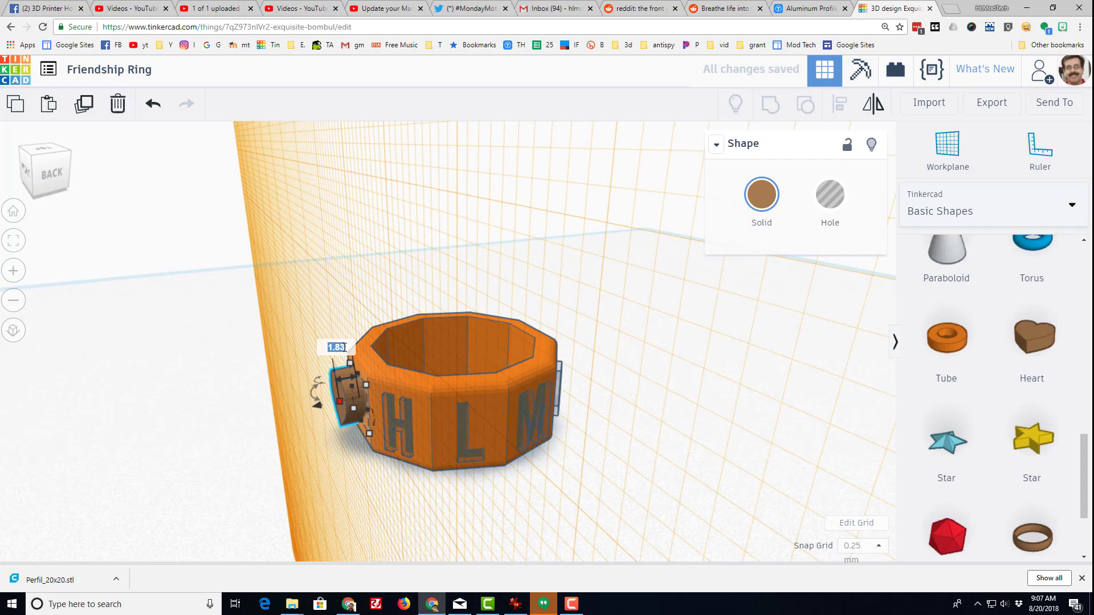
{"action": "left_click", "coordinate": [344, 347]}
{"action": "type", "text": "1"}
{"action": "key", "text": "Return"}
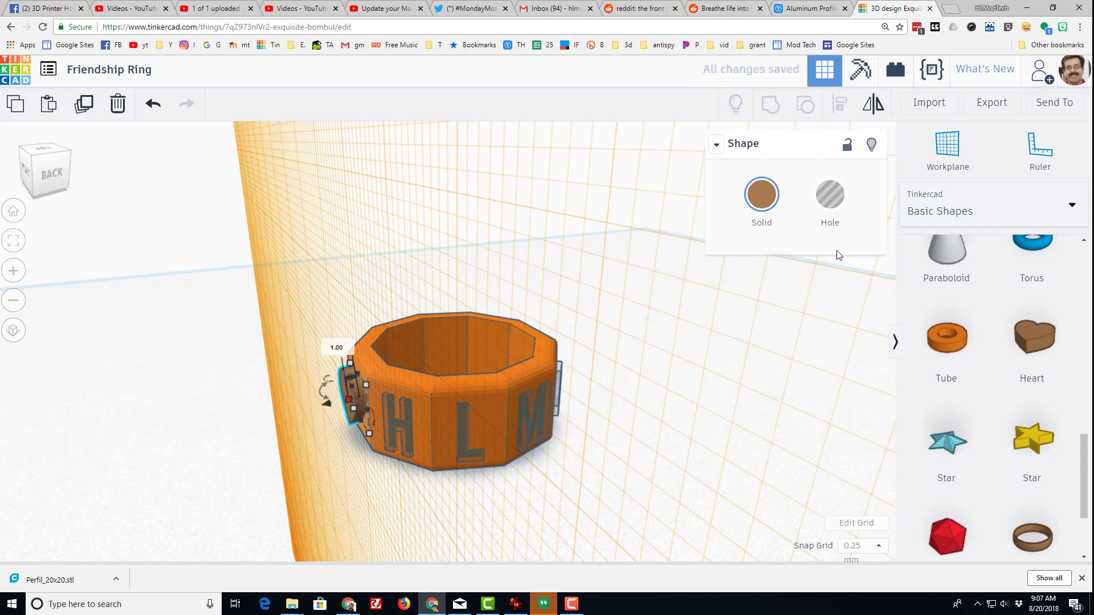
{"action": "left_click", "coordinate": [830, 194]}
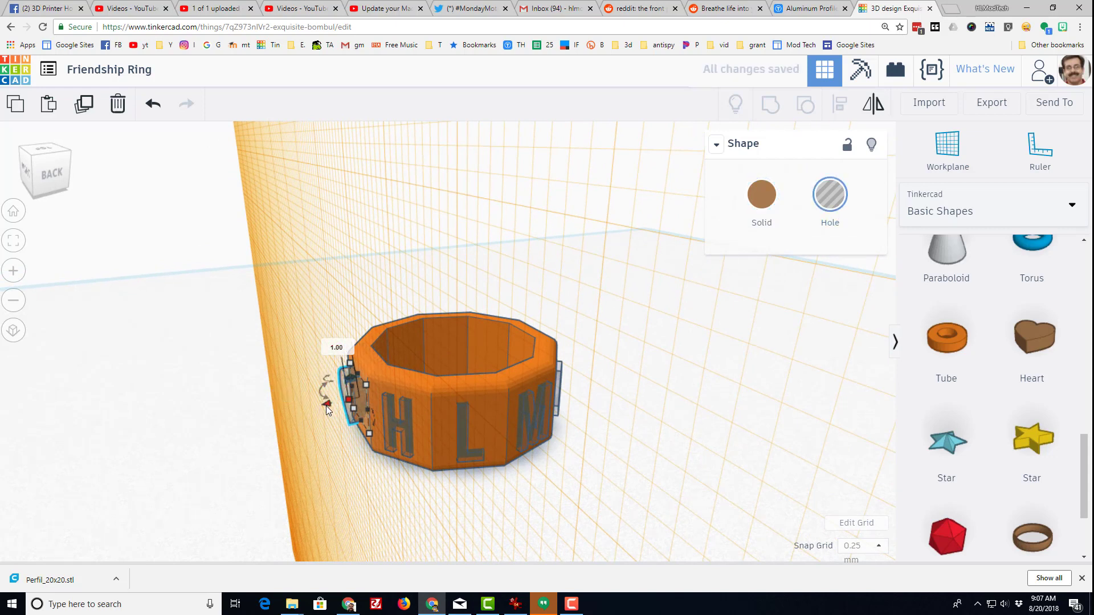
{"action": "left_click_drag", "start_coordinate": [326, 405], "coordinate": [331, 404]}
{"action": "right_click_drag", "start_coordinate": [331, 405], "coordinate": [529, 551]}
{"action": "left_click", "coordinate": [528, 551]}
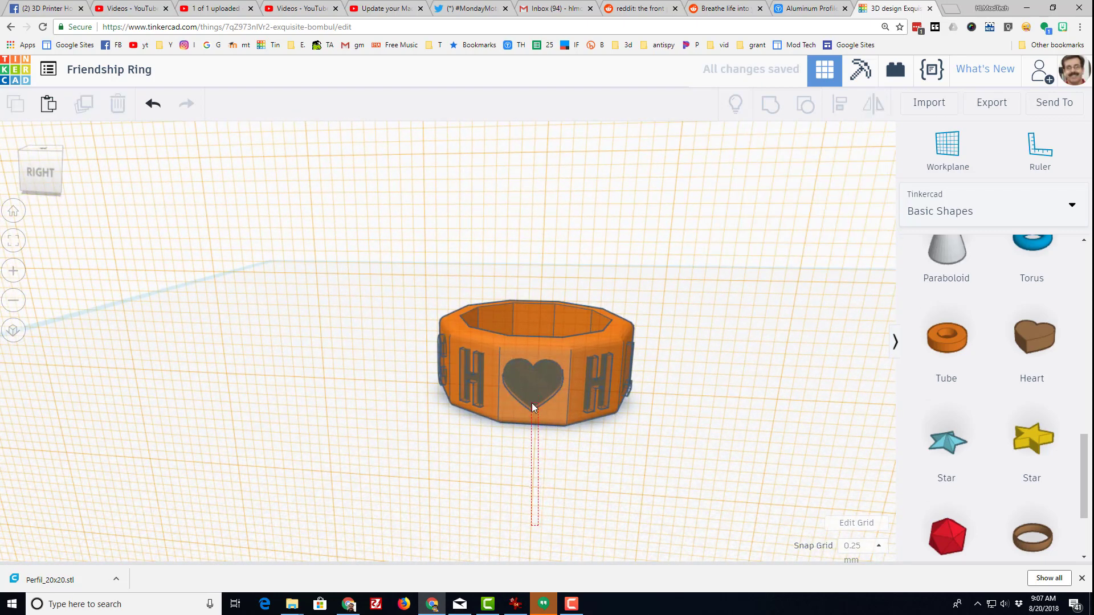
Step: Align the heart hole with the ring and restore the default workplane
{"action": "key", "text": "ctrl+a"}
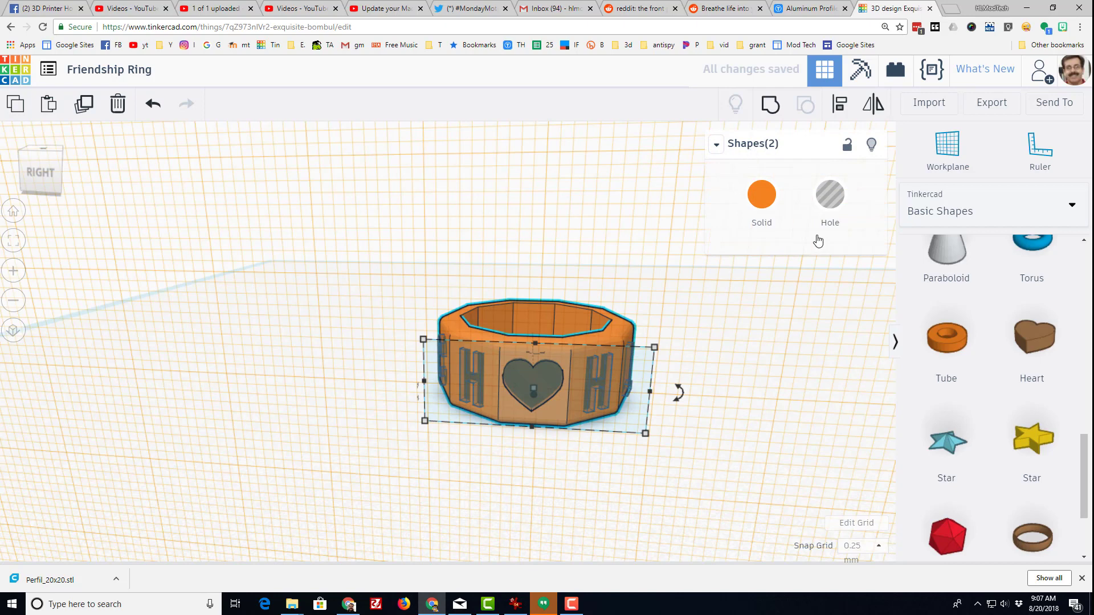
{"action": "left_click", "coordinate": [840, 105]}
{"action": "left_click", "coordinate": [675, 393]}
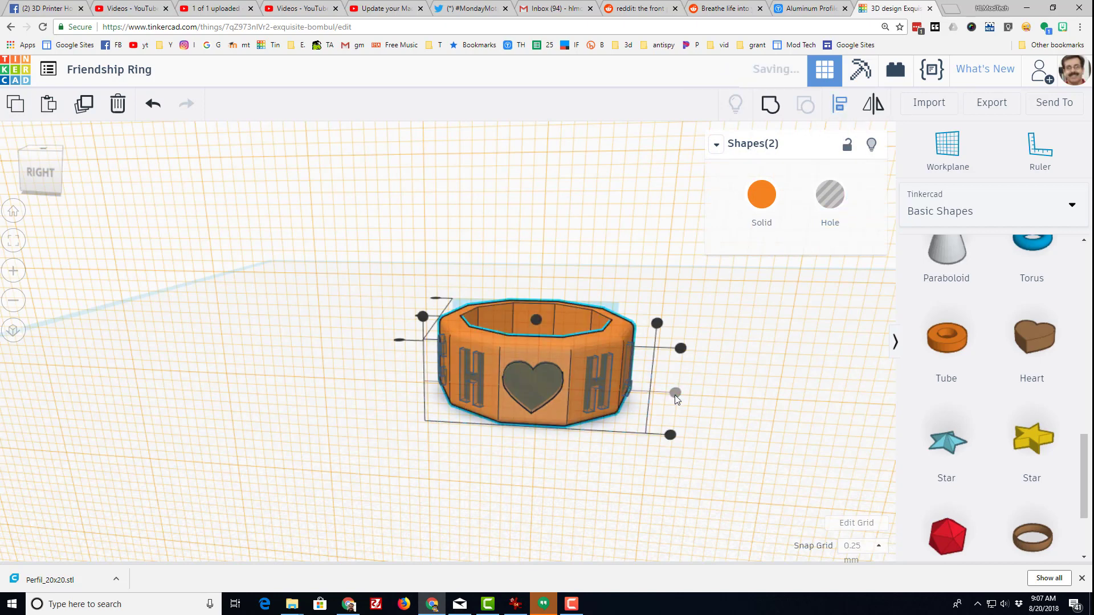
{"action": "left_click", "coordinate": [639, 459]}
{"action": "scroll", "coordinate": [355, 455], "scroll_direction": "down", "scroll_amount": 1}
{"action": "scroll", "coordinate": [355, 456], "scroll_direction": "down", "scroll_amount": 3}
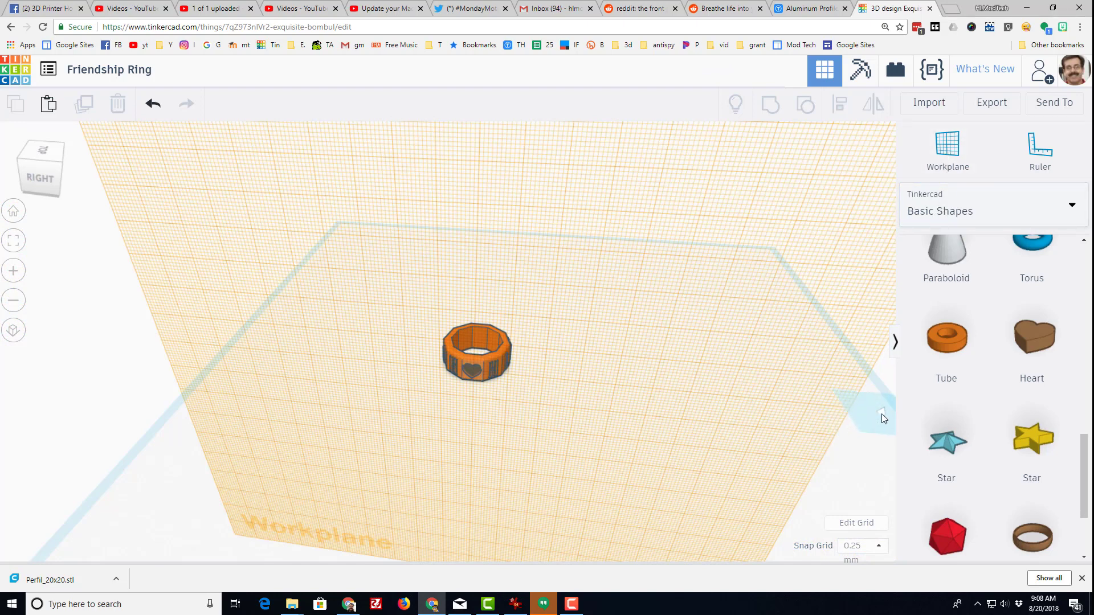
{"action": "left_click", "coordinate": [881, 414]}
{"action": "scroll", "coordinate": [551, 426], "scroll_direction": "up", "scroll_amount": 5}
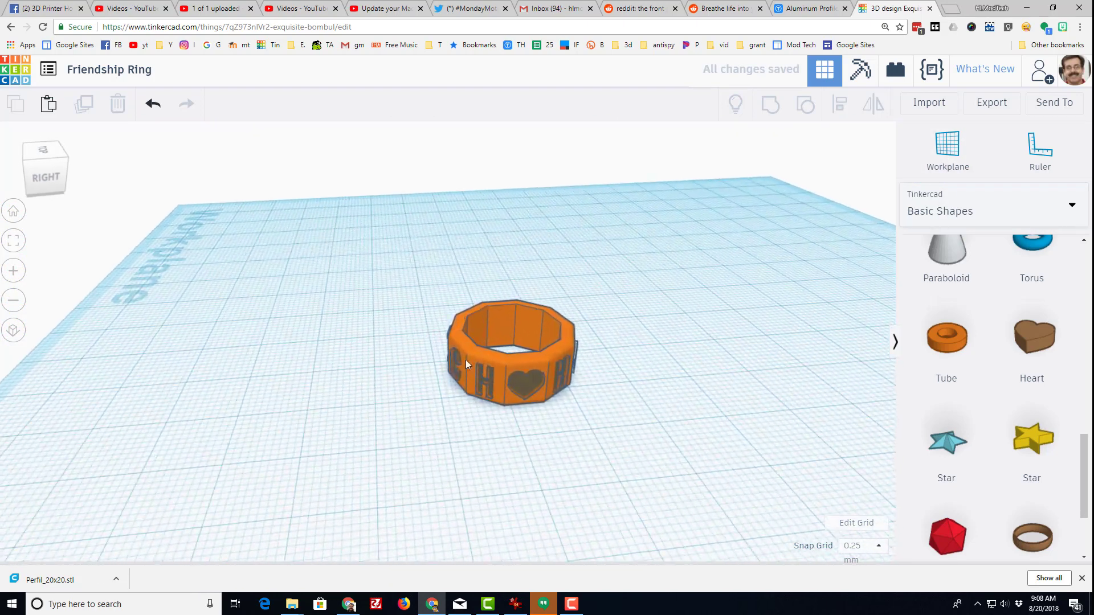
Step: Round the ring with 64 sides and select it together with all its letter and heart holes
{"action": "left_click", "coordinate": [476, 355]}
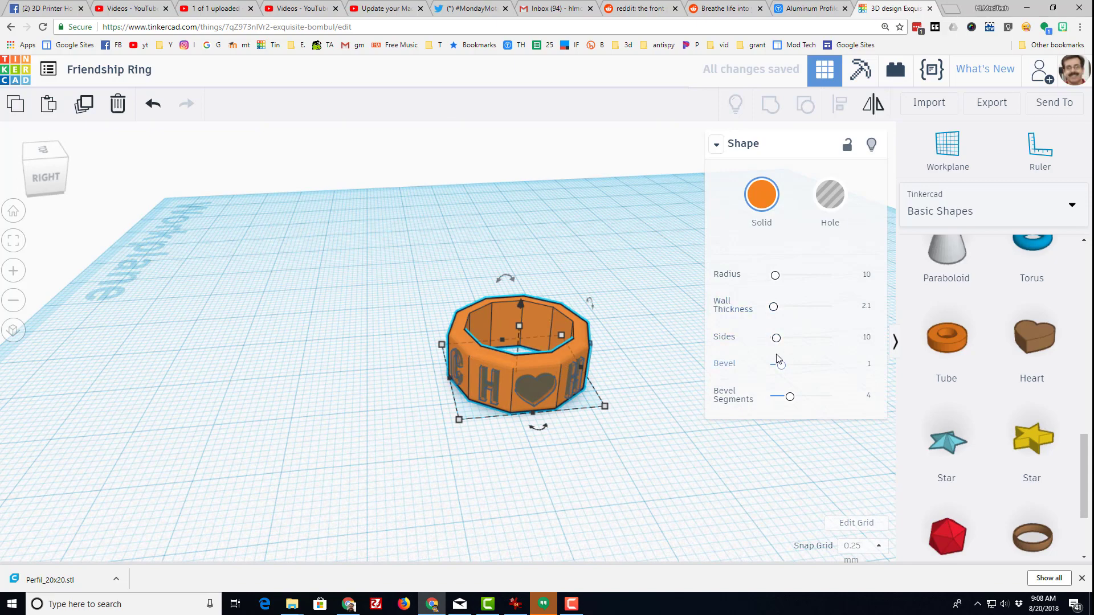
{"action": "left_click_drag", "start_coordinate": [778, 339], "coordinate": [831, 338]}
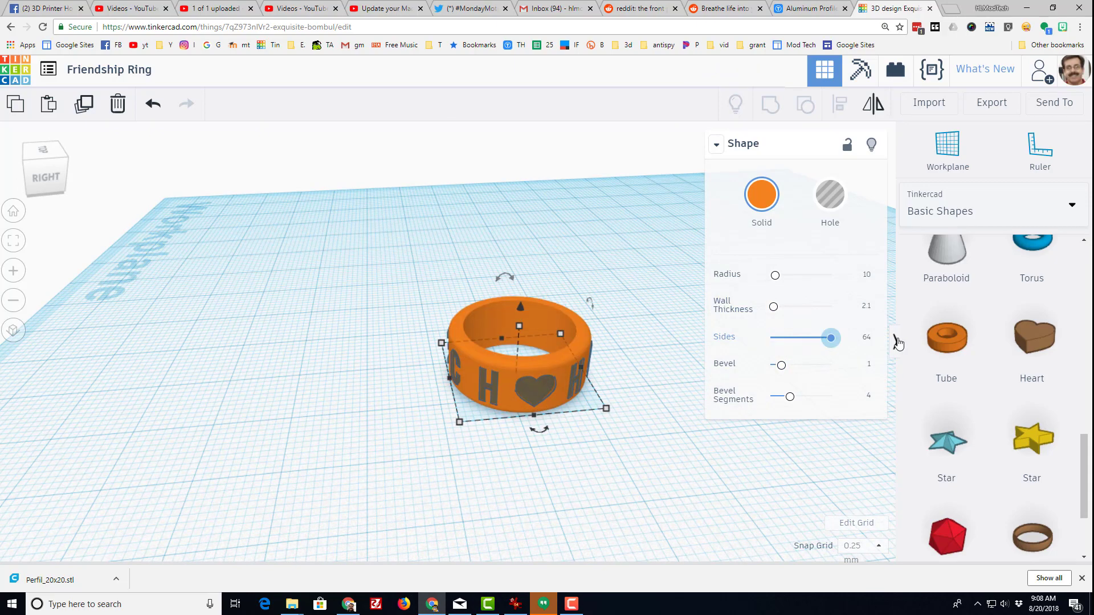
{"action": "mouse_move", "coordinate": [609, 422]}
{"action": "right_mouse_down"}
{"action": "mouse_move", "coordinate": [613, 452]}
{"action": "mouse_move", "coordinate": [319, 446]}
{"action": "mouse_move", "coordinate": [142, 420]}
{"action": "mouse_move", "coordinate": [617, 432]}
{"action": "right_mouse_up"}
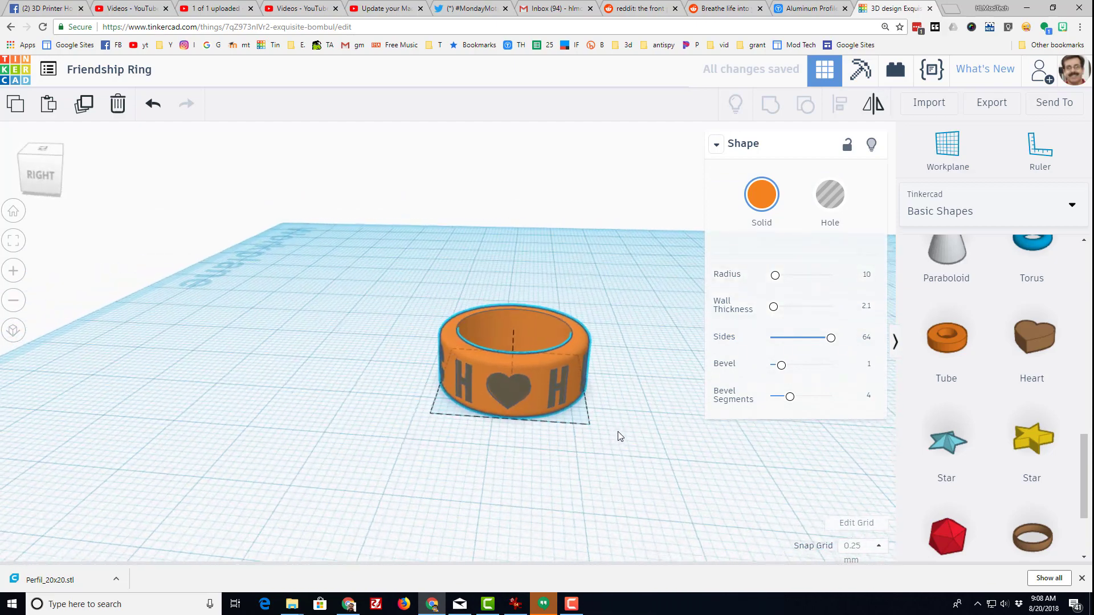
{"action": "left_click_drag", "start_coordinate": [554, 426], "coordinate": [630, 453]}
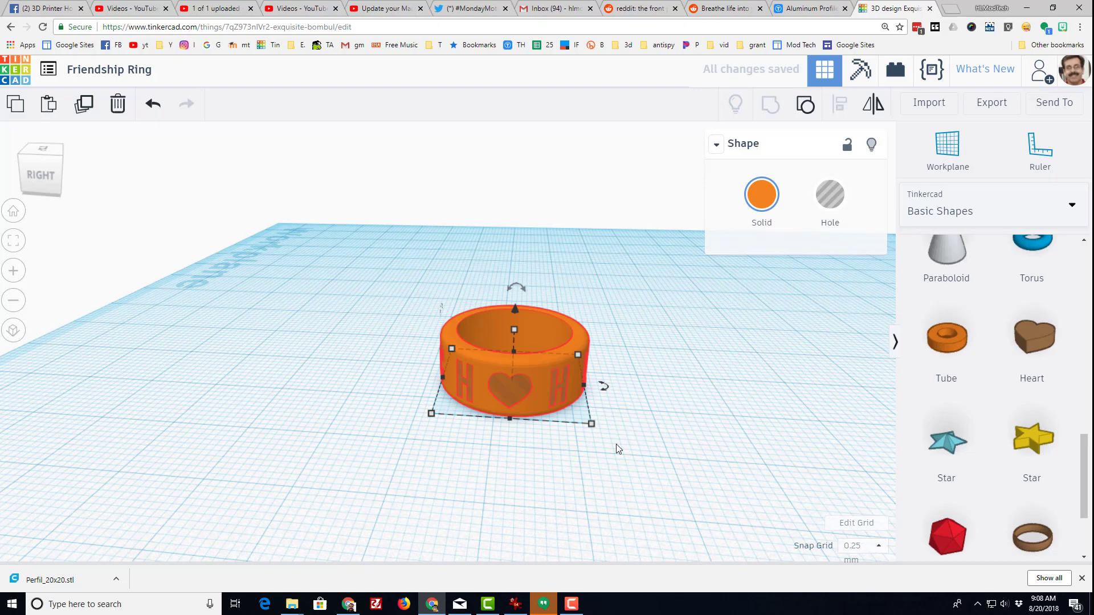
Step: Check the merged engraved ring from several angles and place a duplicate ring to its left
{"action": "scroll", "coordinate": [576, 436], "scroll_direction": "up", "scroll_amount": 2}
{"action": "mouse_move", "coordinate": [636, 471]}
{"action": "right_mouse_down"}
{"action": "mouse_move", "coordinate": [491, 446]}
{"action": "mouse_move", "coordinate": [199, 438]}
{"action": "mouse_move", "coordinate": [632, 450]}
{"action": "right_mouse_up"}
{"action": "right_click_drag", "start_coordinate": [535, 305], "coordinate": [491, 352]}
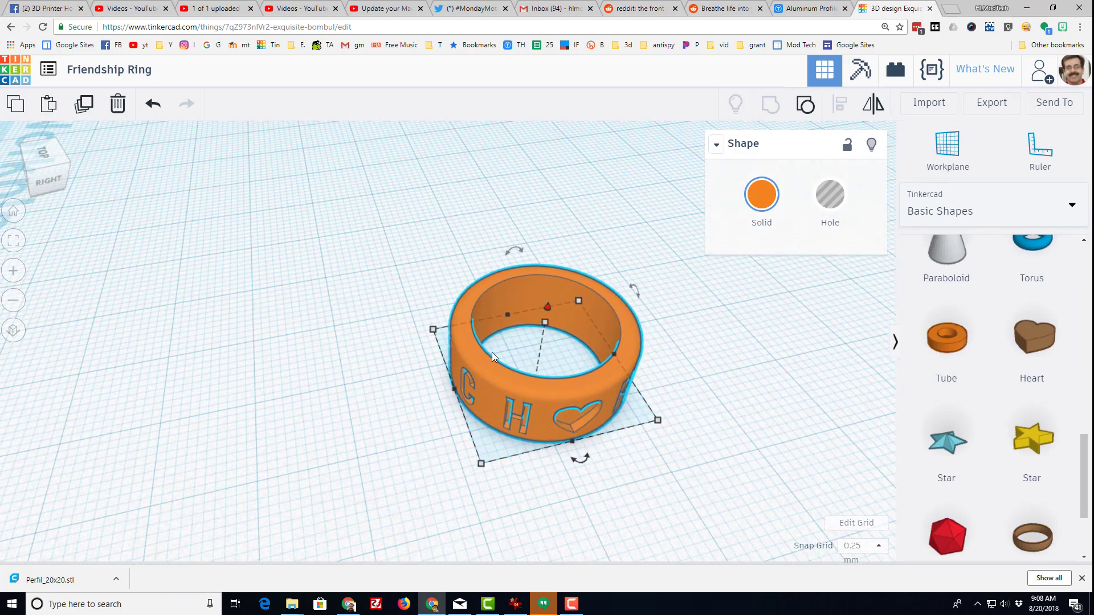
{"action": "right_click_drag", "start_coordinate": [621, 530], "coordinate": [557, 453]}
{"action": "scroll", "coordinate": [557, 452], "scroll_direction": "down", "scroll_amount": 2}
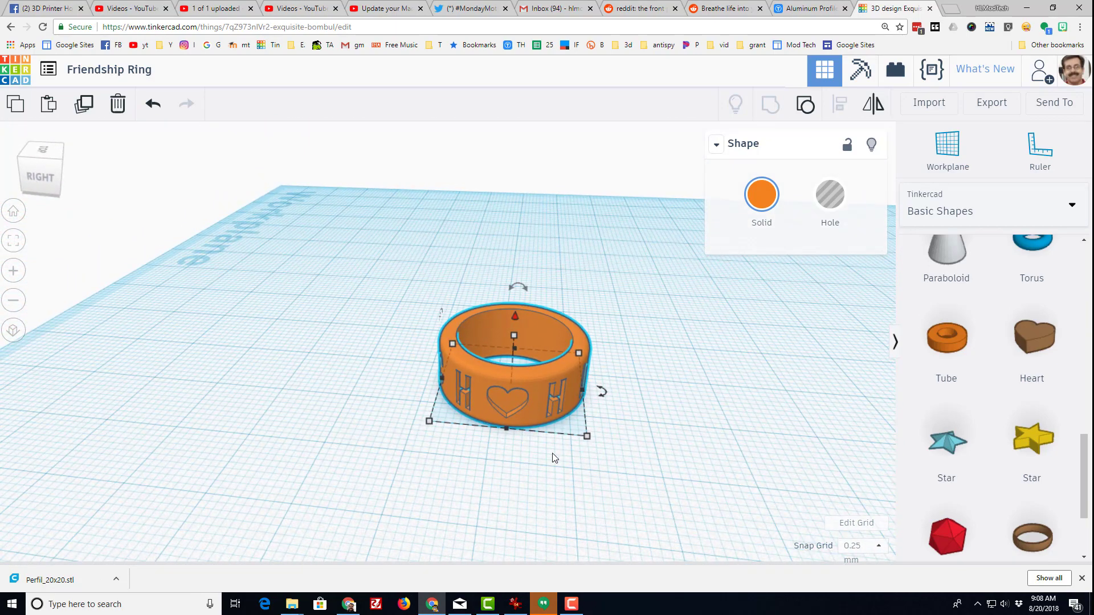
{"action": "left_click_drag", "start_coordinate": [538, 391], "coordinate": [255, 437], "text": "alt"}
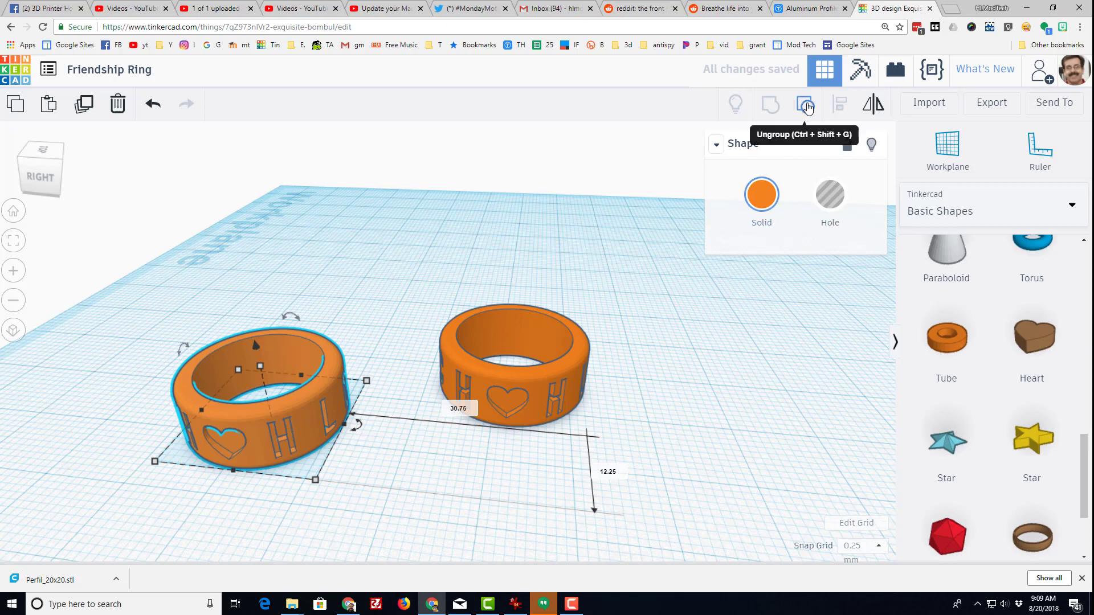
Step: Ungroup the copied ring, select its ring body, and inspect both rings from above and around
{"action": "left_click", "coordinate": [808, 107]}
{"action": "left_click", "coordinate": [318, 499]}
{"action": "left_click", "coordinate": [306, 427]}
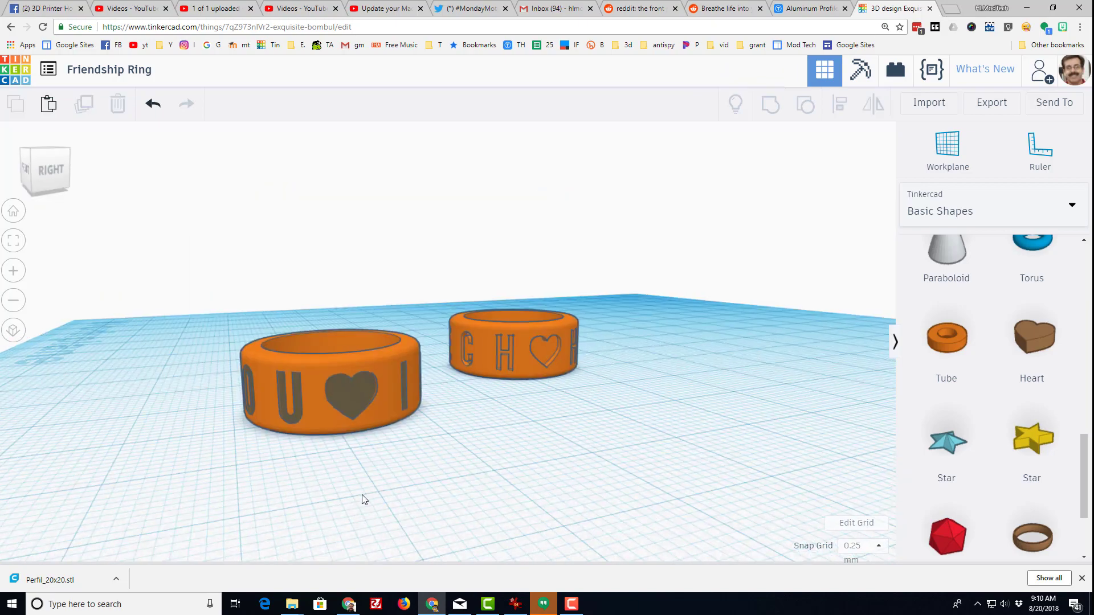
{"action": "right_click_drag", "start_coordinate": [365, 499], "coordinate": [323, 454]}
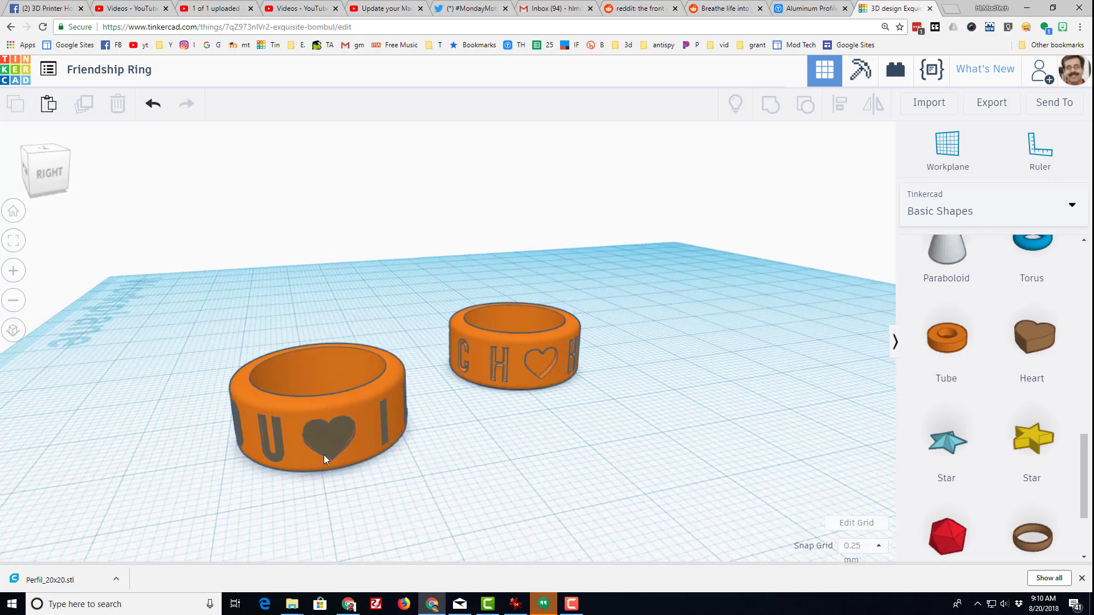
{"action": "right_click_drag", "start_coordinate": [481, 471], "coordinate": [573, 435]}
{"action": "right_click_drag", "start_coordinate": [447, 427], "coordinate": [503, 299]}
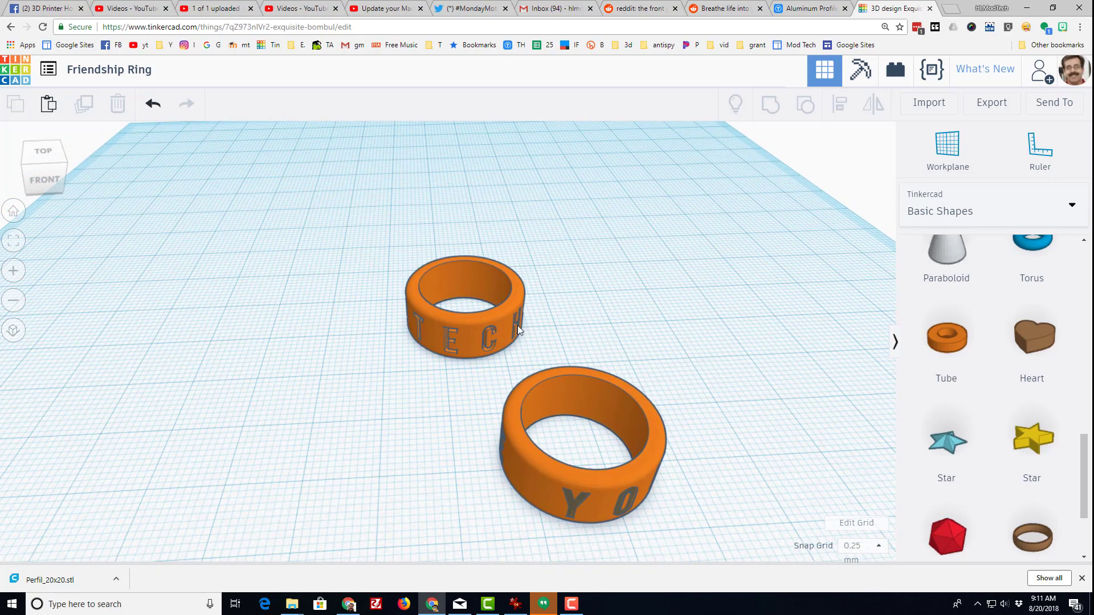
{"action": "right_click_drag", "start_coordinate": [500, 384], "coordinate": [483, 360]}
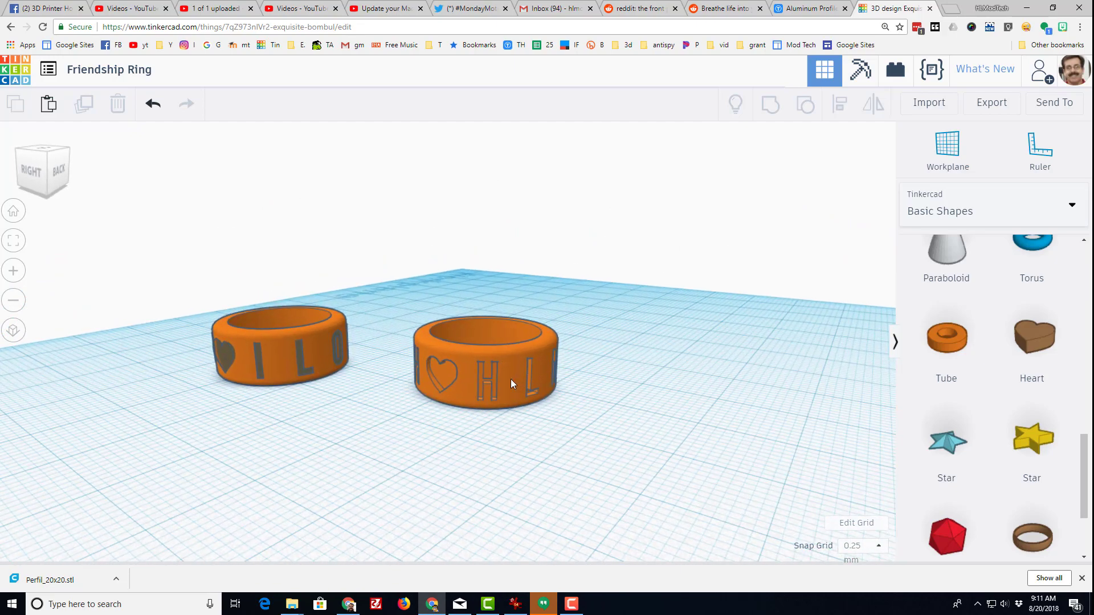
{"action": "right_click_drag", "start_coordinate": [603, 391], "coordinate": [589, 447]}
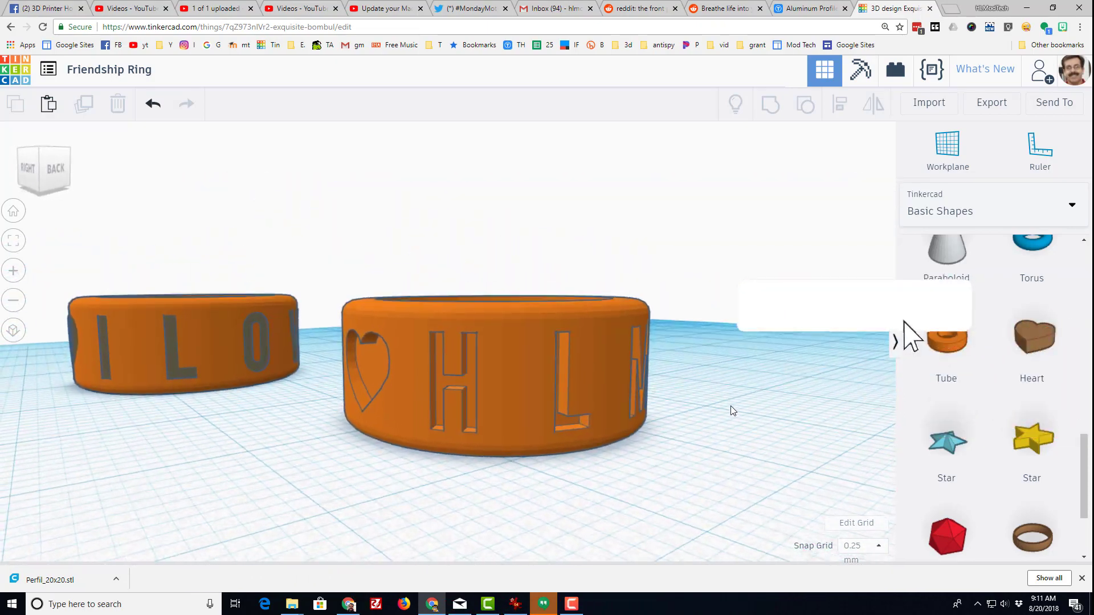
{"action": "right_click_drag", "start_coordinate": [730, 408], "coordinate": [855, 469]}
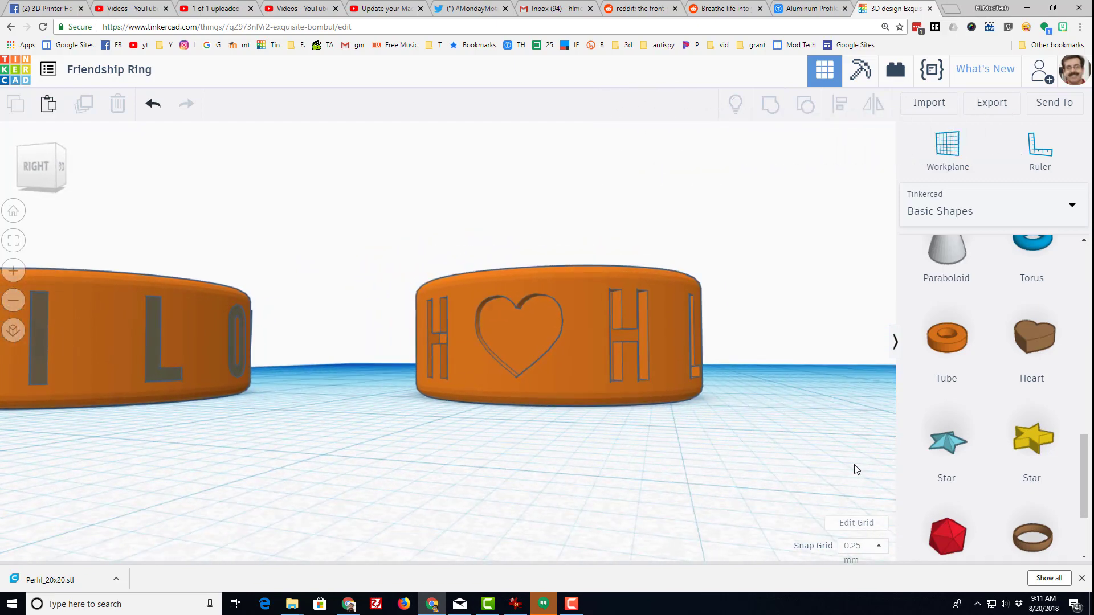